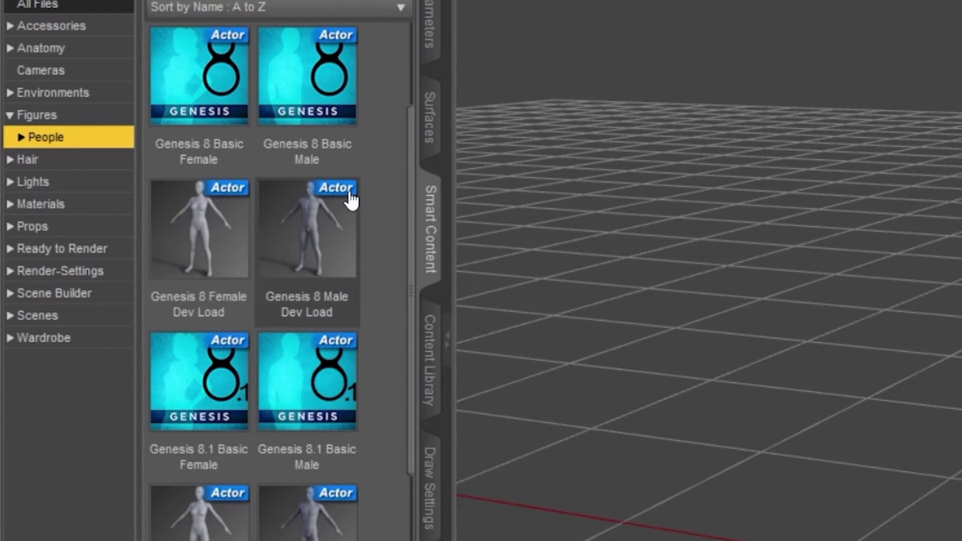
# - Load the Genesis 8 Basic Female figure and fit it with the Rocker Shoes
pyautogui.click(211, 87)
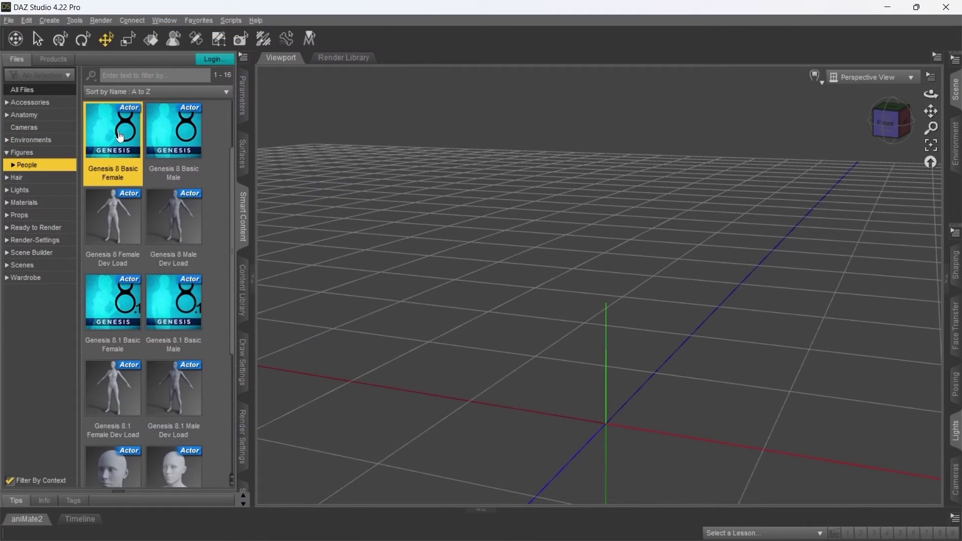
pyautogui.doubleClick(119, 137)
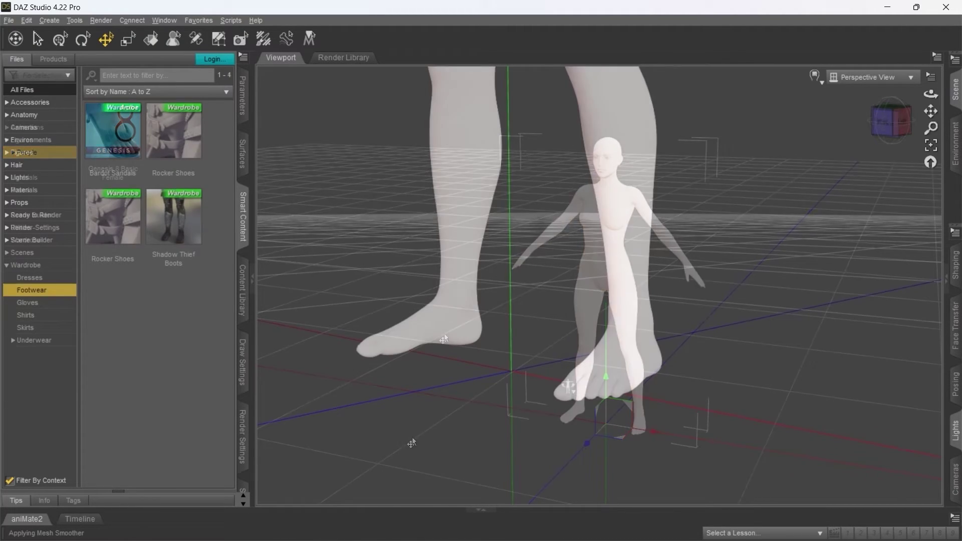
pyautogui.doubleClick(174, 145)
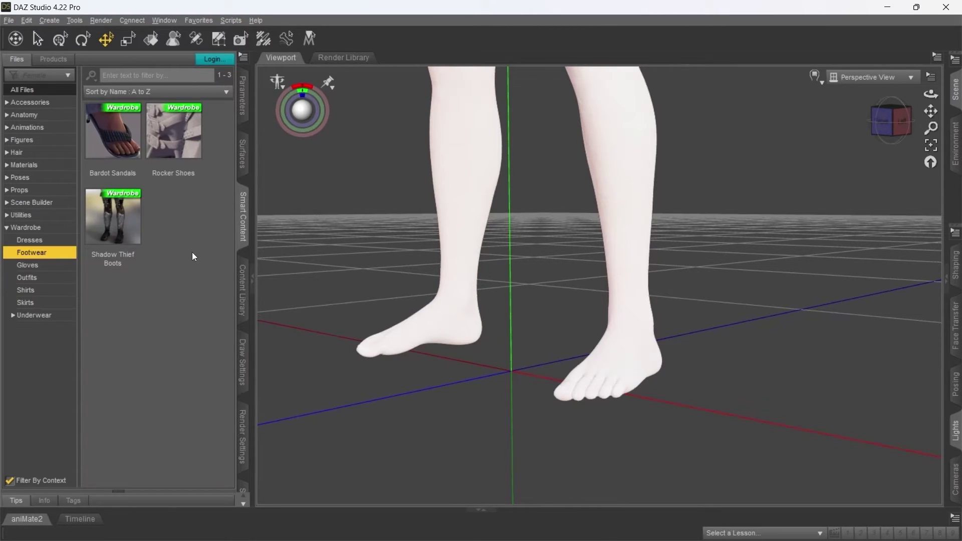
pyautogui.click(181, 148)
pyautogui.doubleClick(180, 148)
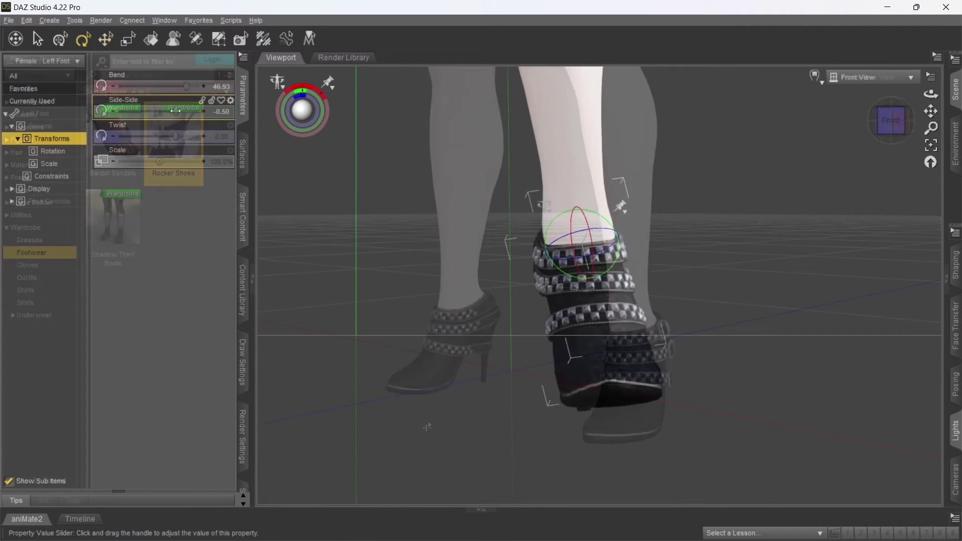
# - Rotate the left foot to suit the heeled shoe, with Bend about 58.23, Side-Side about -5.88 and a slight Twist
pyautogui.moveTo(173, 88); pyautogui.dragTo(195, 88)
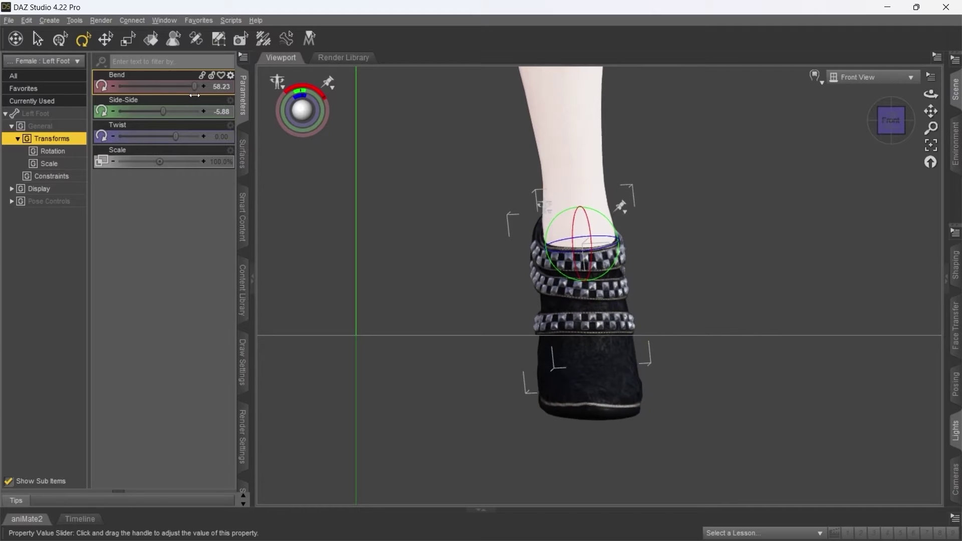
pyautogui.moveTo(175, 136); pyautogui.dragTo(168, 136)
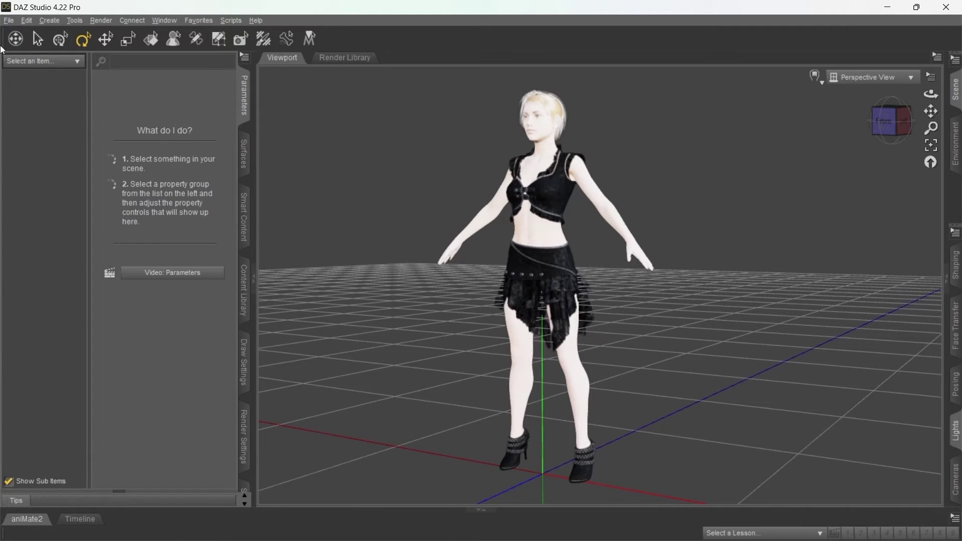
# - Start exporting the dressed character as an Autodesk FBX file named Daz_character_01 in the DAZ_video folder
pyautogui.click(9, 20)
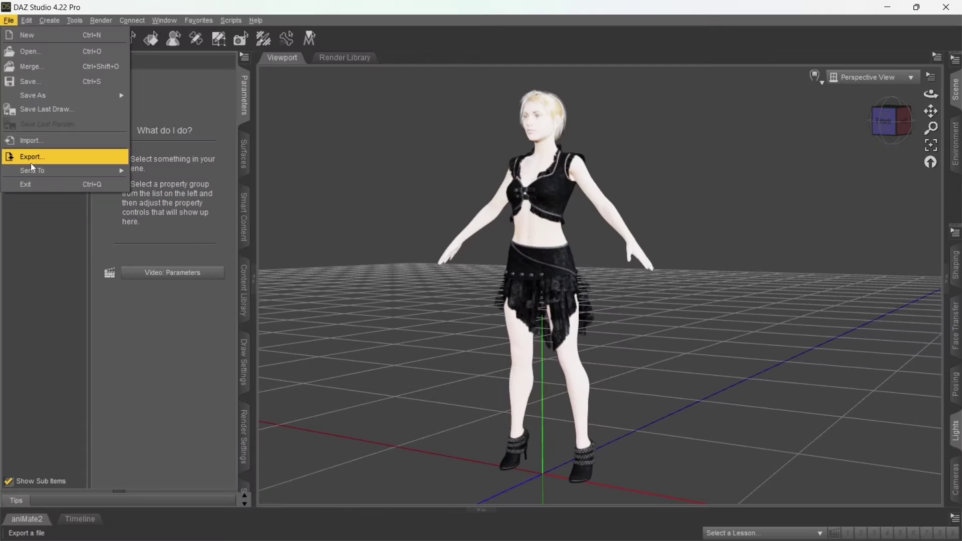
pyautogui.click(55, 314)
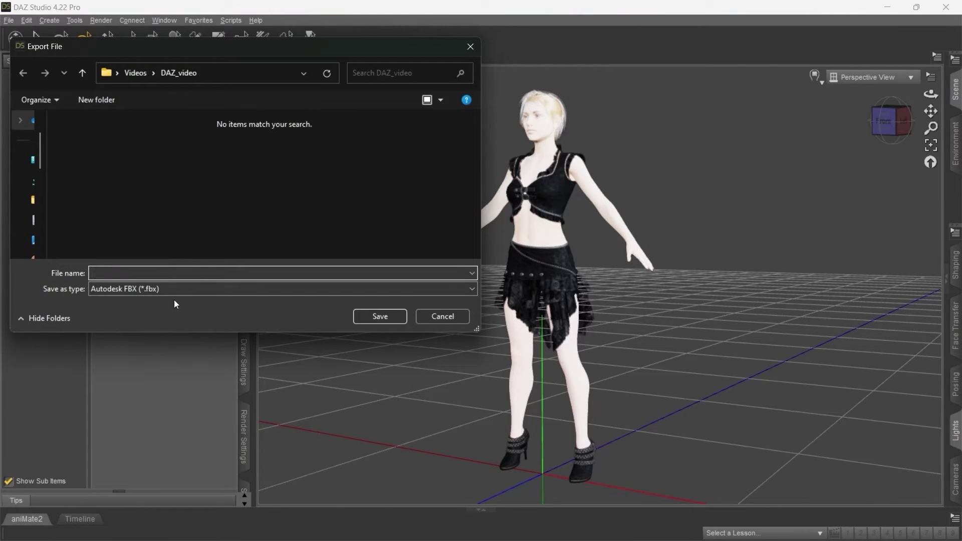
pyautogui.write('Daz_character_01')
pyautogui.click(148, 290)
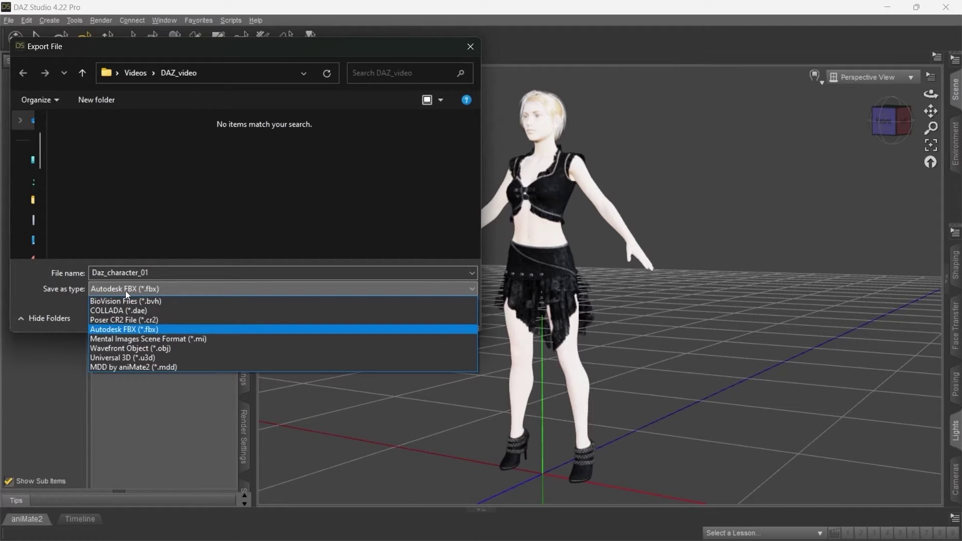
pyautogui.click(133, 331)
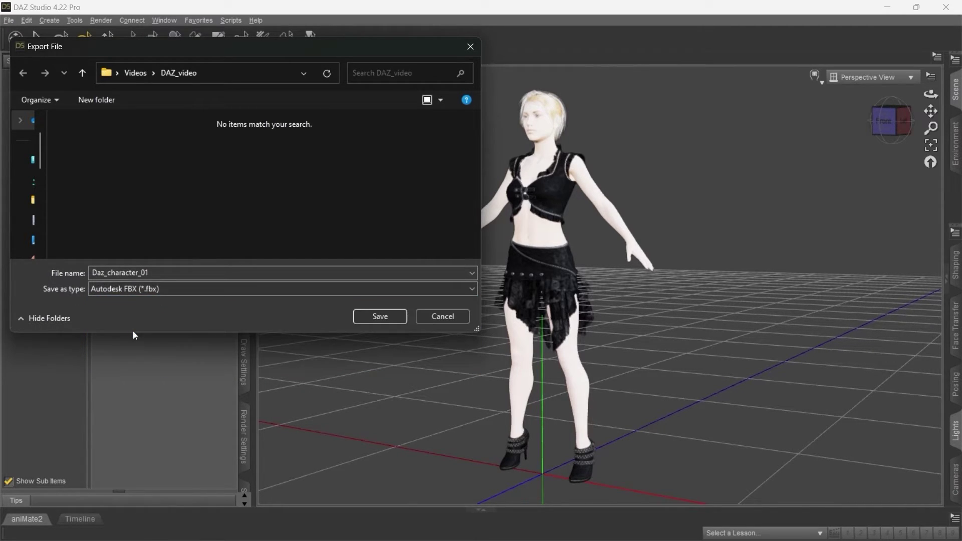
pyautogui.click(357, 318)
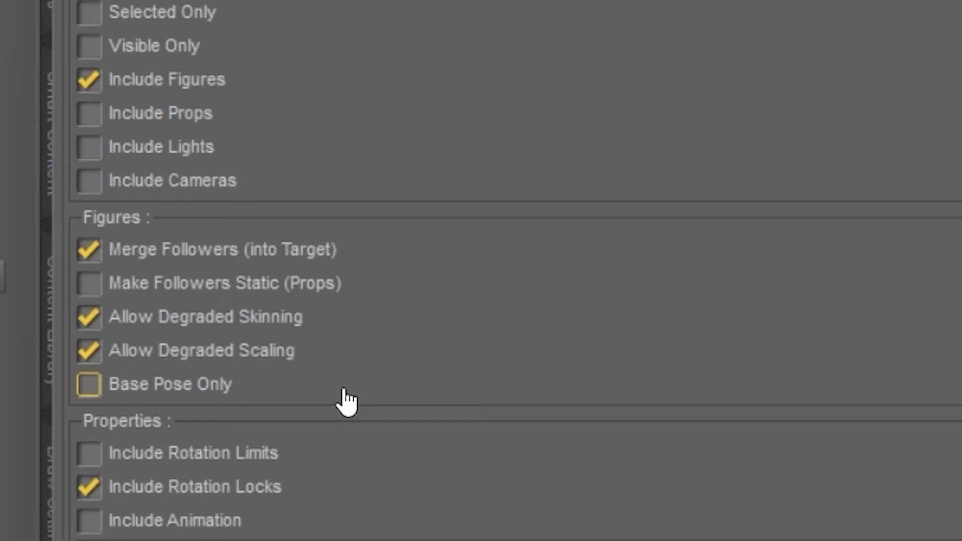
# - Export the FBX with figures included and followers merged into the target, leaving props, Base Pose Only and rotation locks off
pyautogui.click(87, 255)
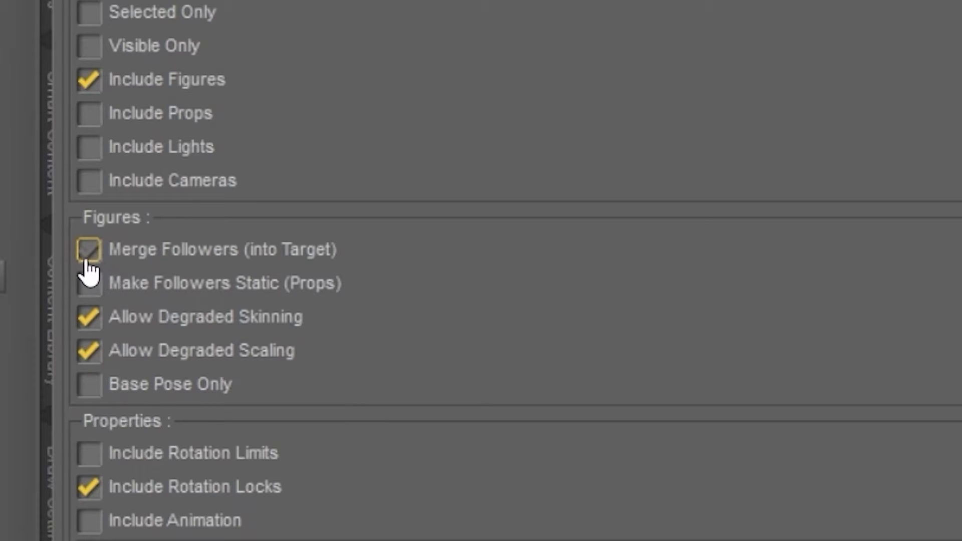
pyautogui.click(168, 264)
pyautogui.click(240, 265)
pyautogui.click(203, 255)
pyautogui.click(88, 256)
pyautogui.click(569, 228)
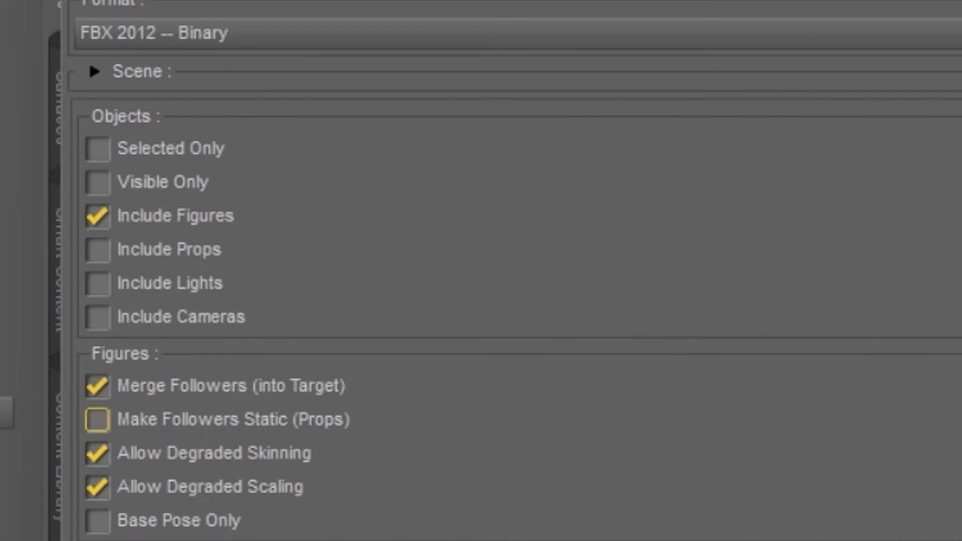
pyautogui.click(136, 225)
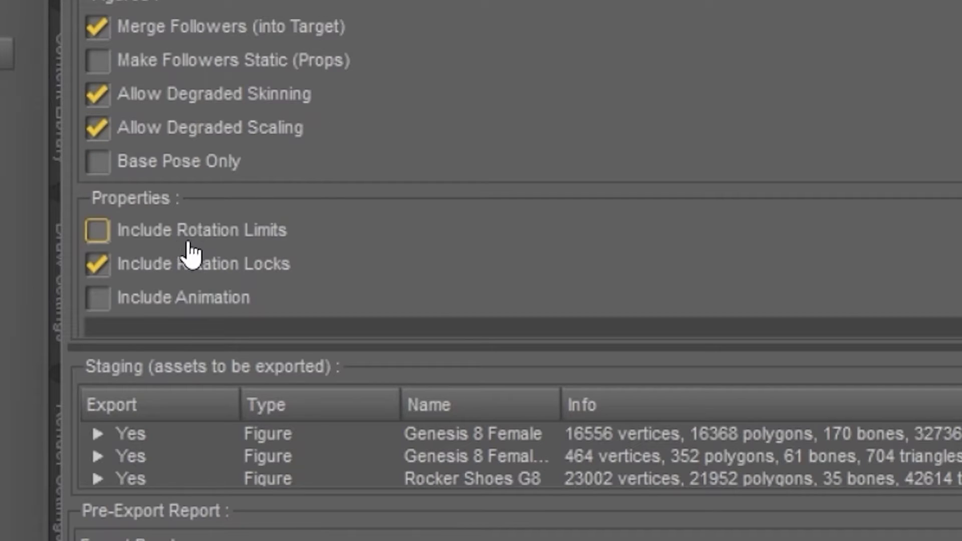
pyautogui.click(99, 275)
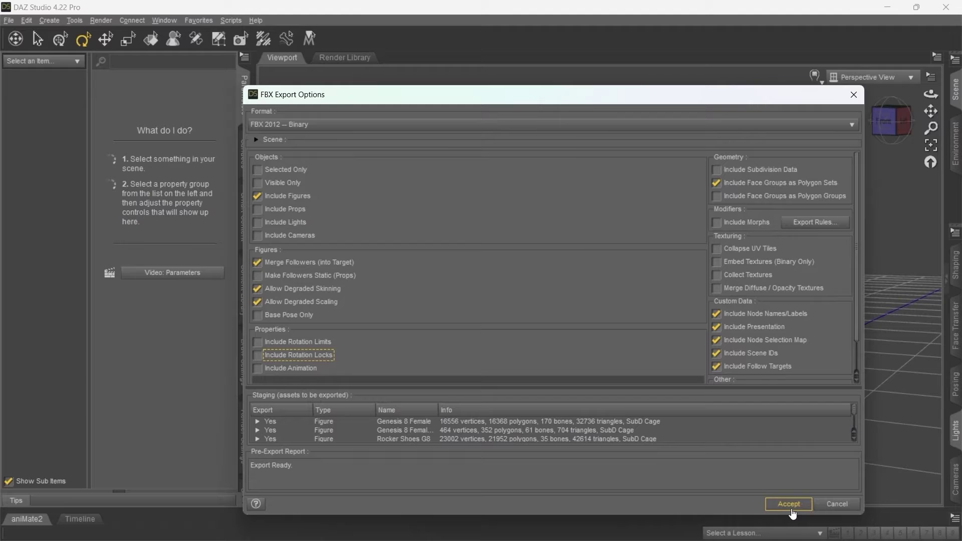
pyautogui.click(789, 506)
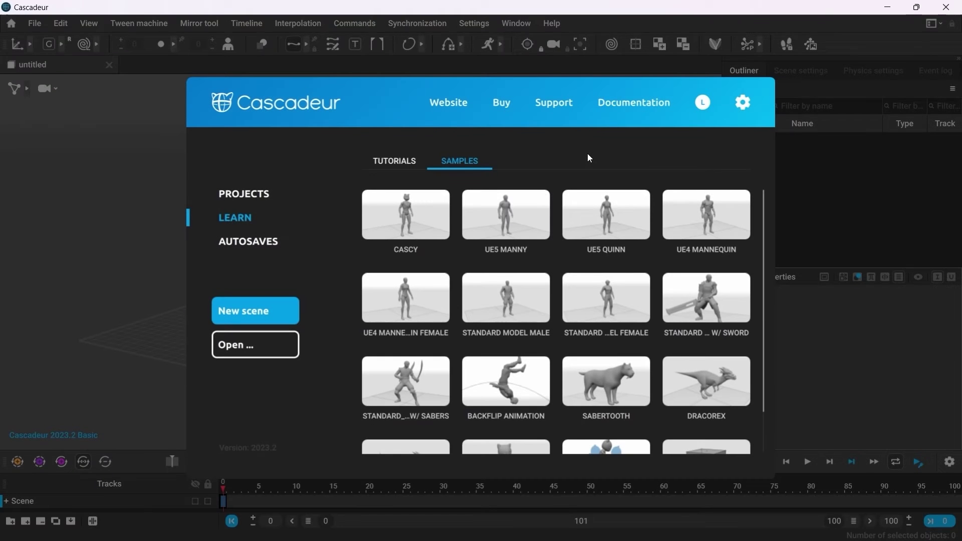
# - Switch to Cascadeur, create a new scene and import Daz_character_01 as an FBX model
pyautogui.click(278, 315)
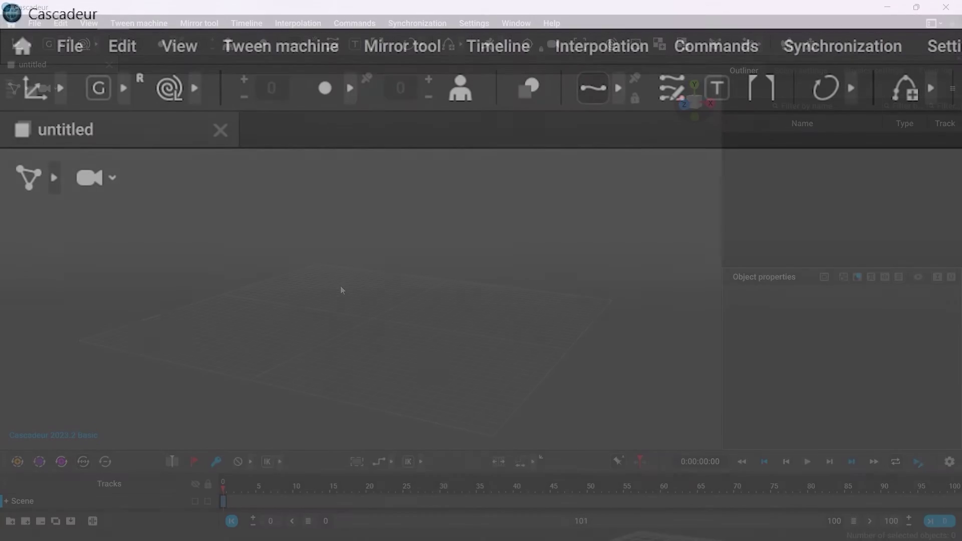
pyautogui.click(83, 50)
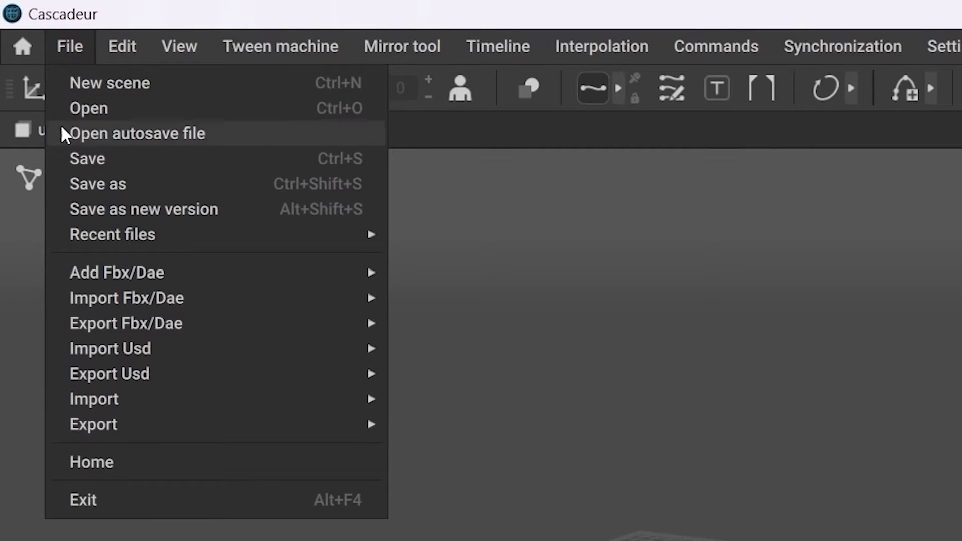
pyautogui.moveTo(86, 300)
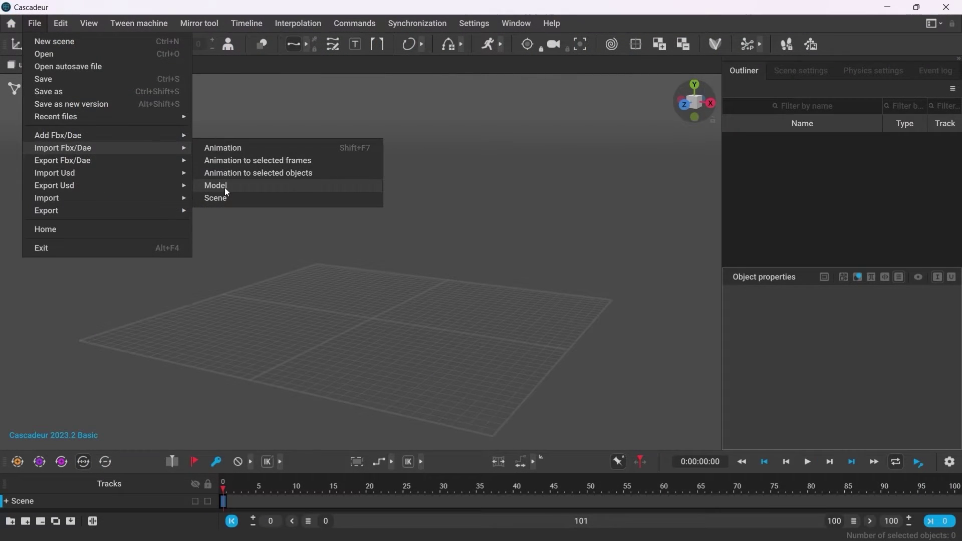
pyautogui.click(218, 186)
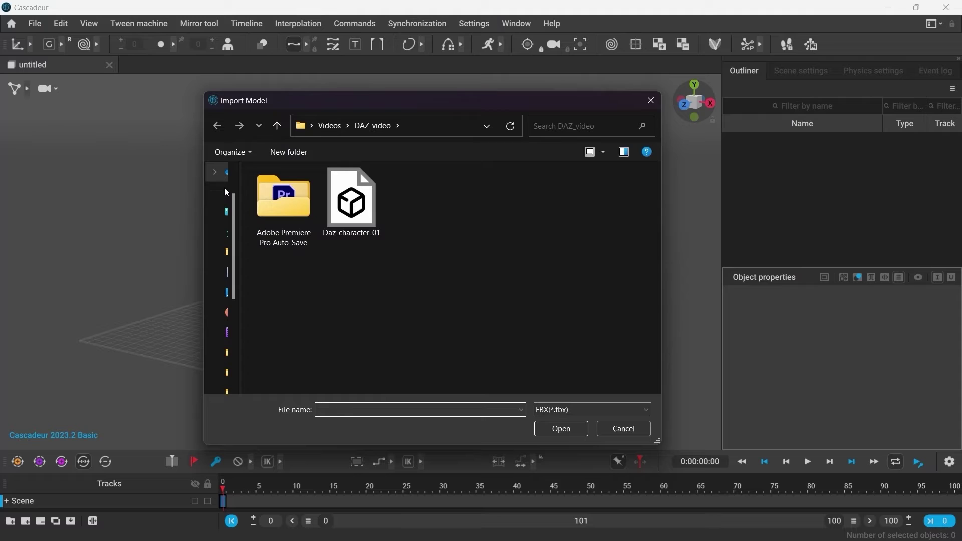
pyautogui.click(352, 203)
pyautogui.click(577, 428)
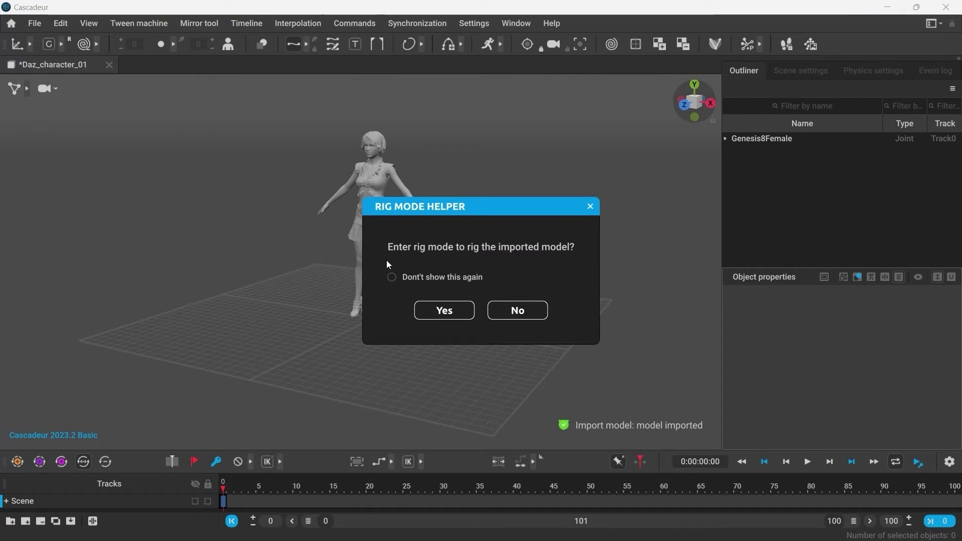
# - Enter rig mode for the imported model and launch the Quick Rigging Tool
pyautogui.click(451, 312)
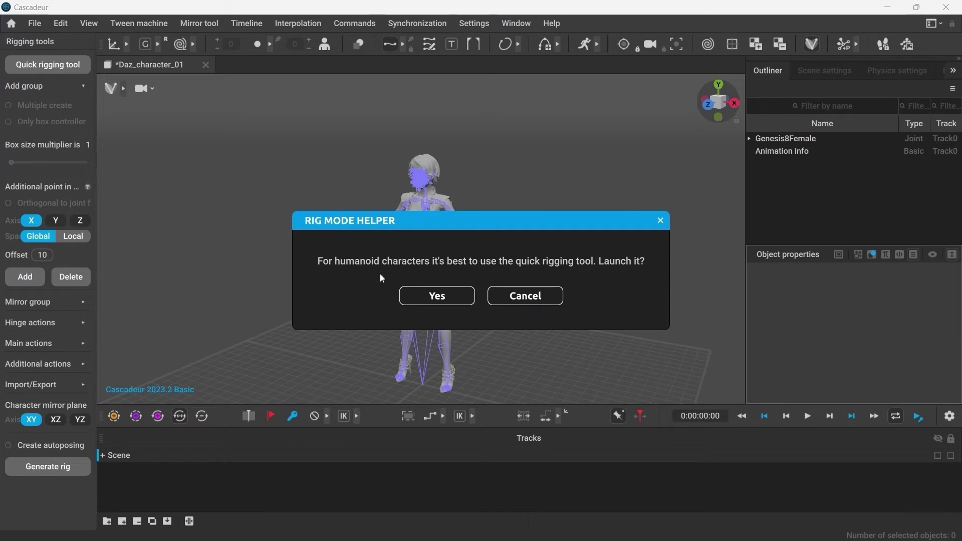
pyautogui.click(435, 301)
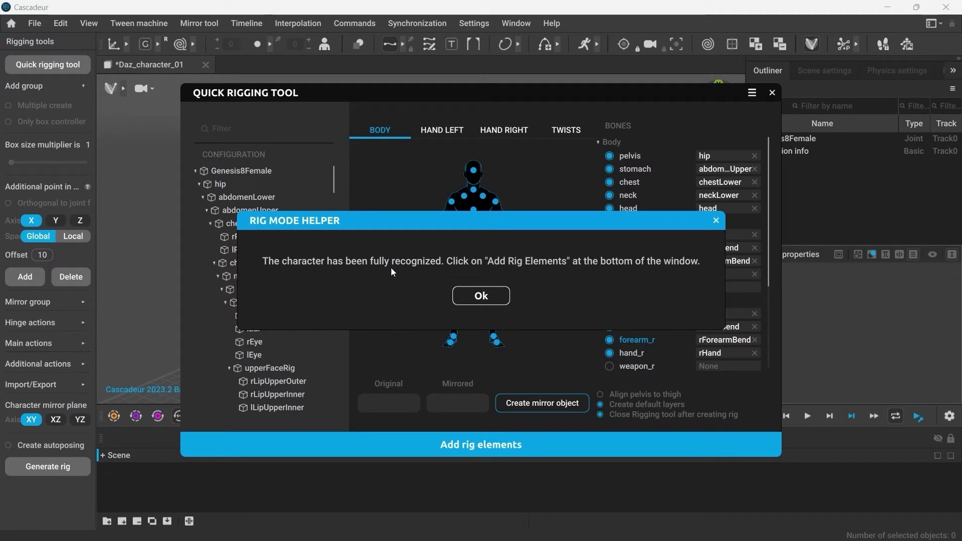
pyautogui.click(481, 295)
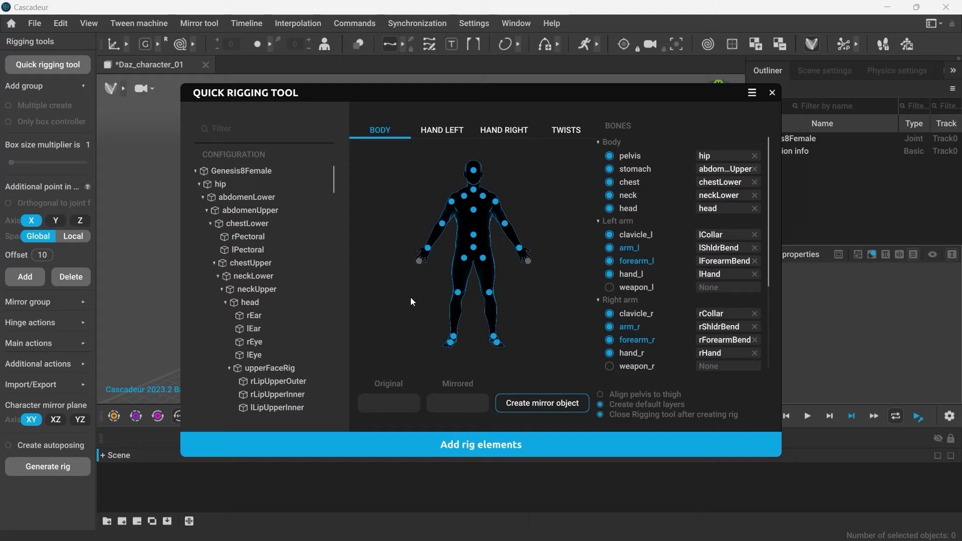
# - Add the rig elements to the recognized humanoid skeleton and generate the rig
pyautogui.click(488, 447)
pyautogui.moveTo(441, 211); pyautogui.dragTo(625, 185)
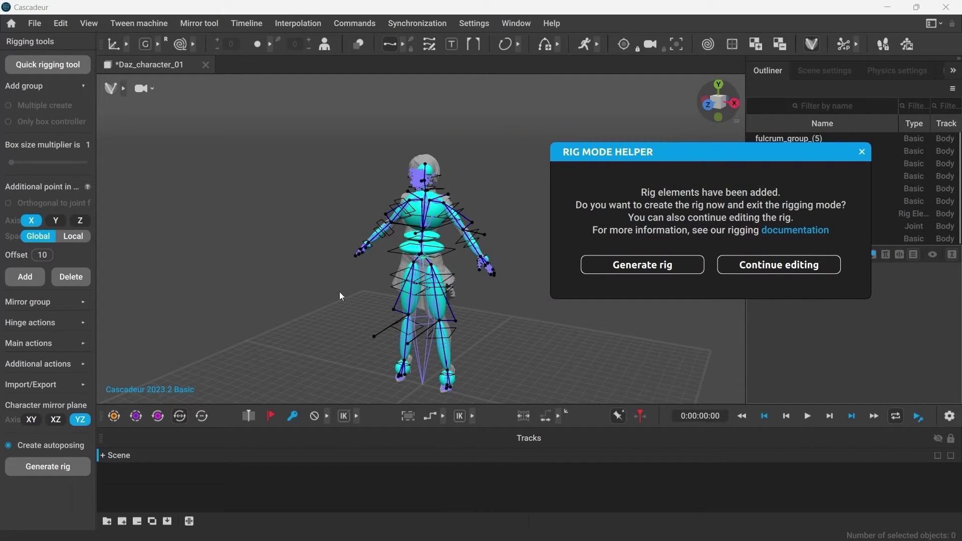
pyautogui.click(614, 271)
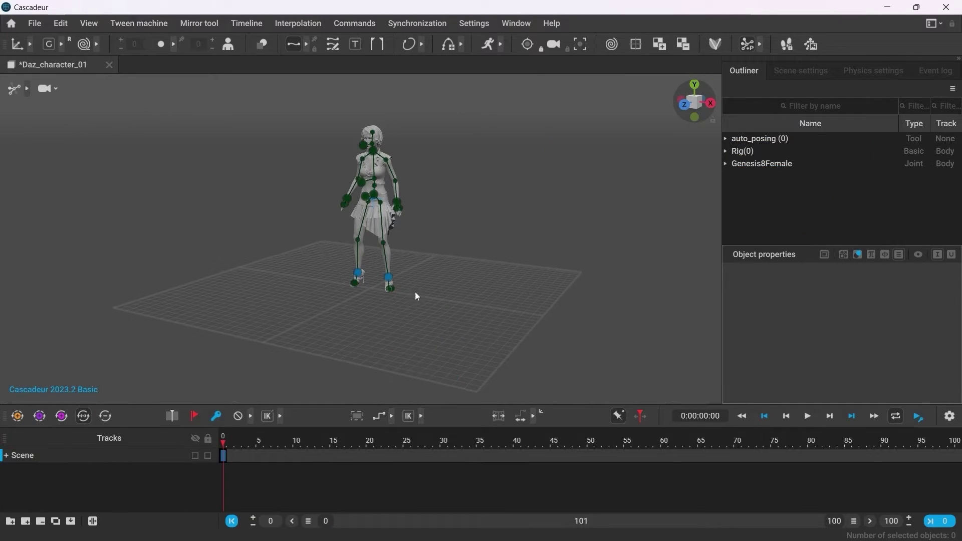
# - Test the autoposing rig by raising the character's right hand to about head height
pyautogui.scroll(5, 534, 278)
pyautogui.keyDown('alt'); pyautogui.moveTo(412, 313); pyautogui.dragTo(425, 387, button='middle'); pyautogui.keyUp('alt')
pyautogui.moveTo(424, 386); pyautogui.dragTo(457, 374)
pyautogui.moveTo(341, 232); pyautogui.dragTo(303, 151)
pyautogui.click(313, 209)
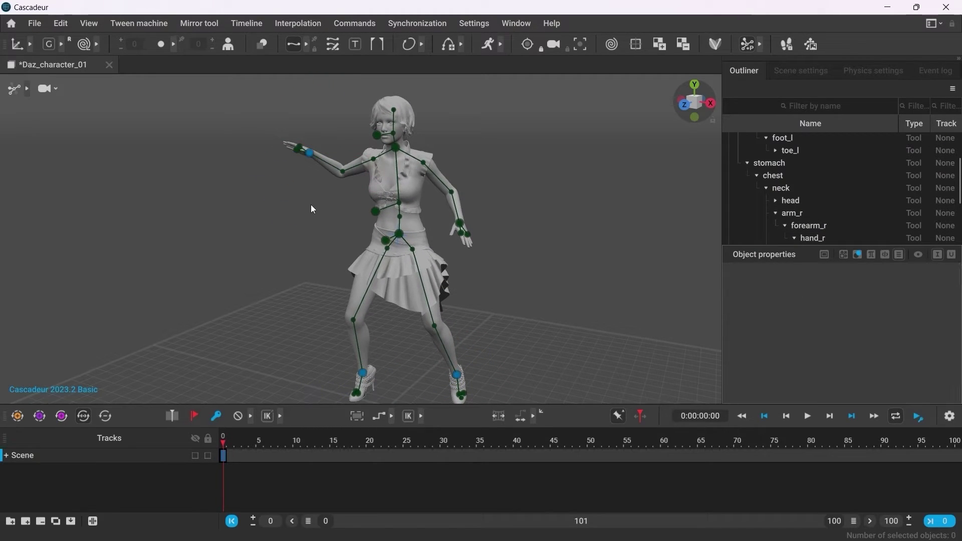
# - Switch to Point controller mode and examine the additional points of the hip and upper abdomen
pyautogui.click(28, 90)
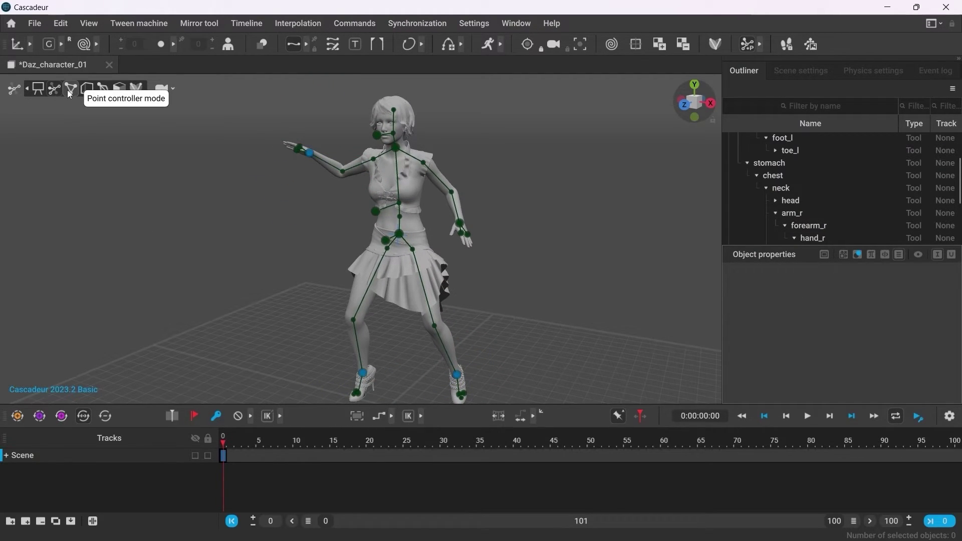
pyautogui.click(70, 90)
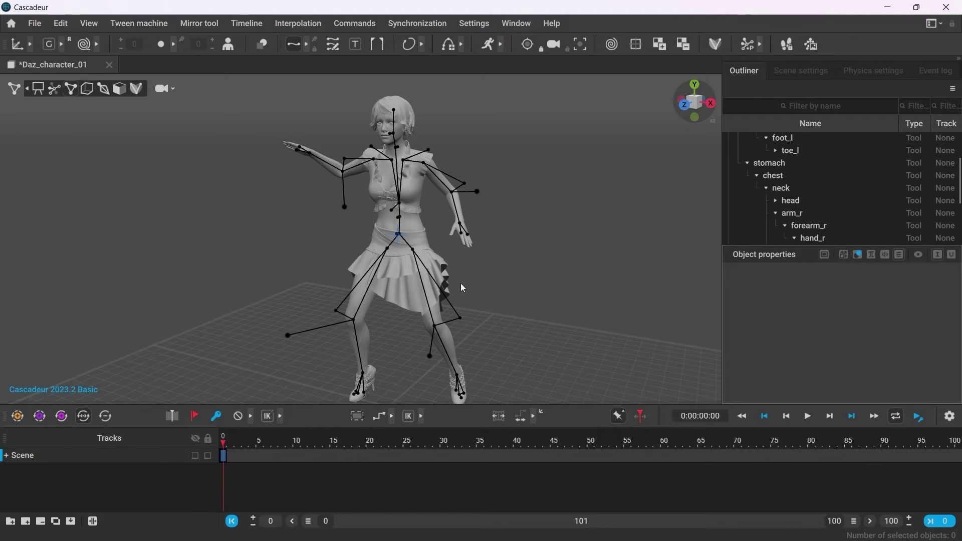
pyautogui.keyDown('alt'); pyautogui.moveTo(243, 223); pyautogui.dragTo(857, 316, button='right'); pyautogui.keyUp('alt')
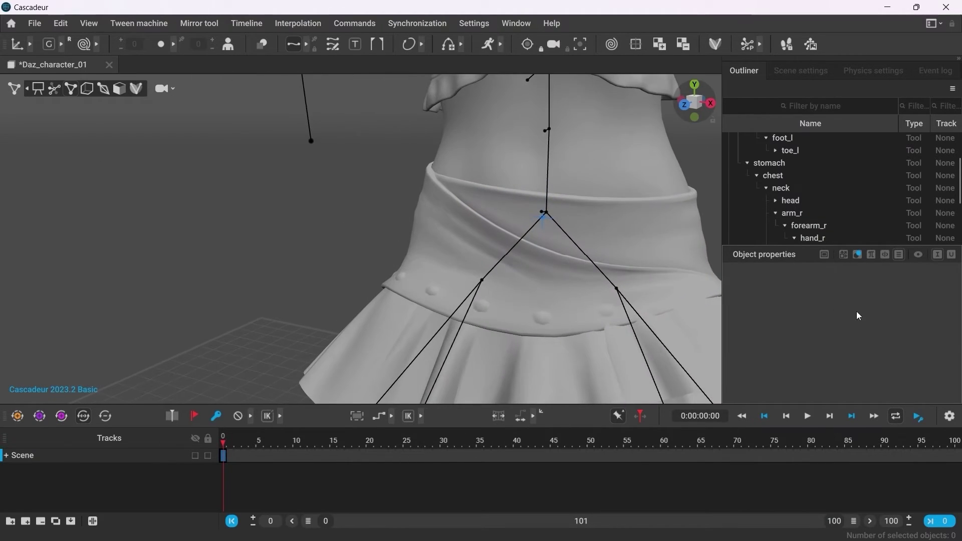
pyautogui.keyDown('alt'); pyautogui.moveTo(607, 246); pyautogui.dragTo(498, 313, button='middle'); pyautogui.keyUp('alt')
pyautogui.keyDown('alt'); pyautogui.moveTo(497, 313); pyautogui.dragTo(450, 305); pyautogui.keyUp('alt')
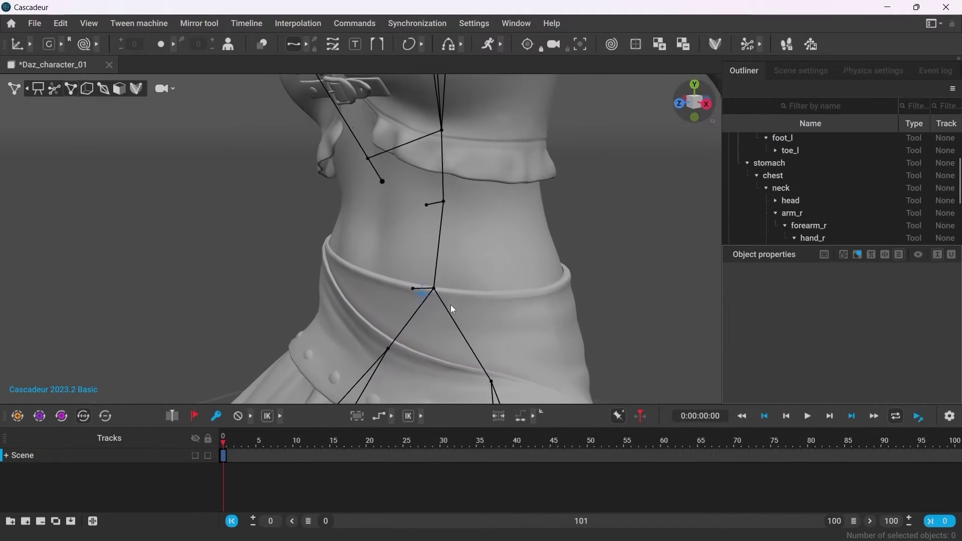
pyautogui.keyDown('alt'); pyautogui.moveTo(452, 310); pyautogui.dragTo(402, 293, button='right'); pyautogui.keyUp('alt')
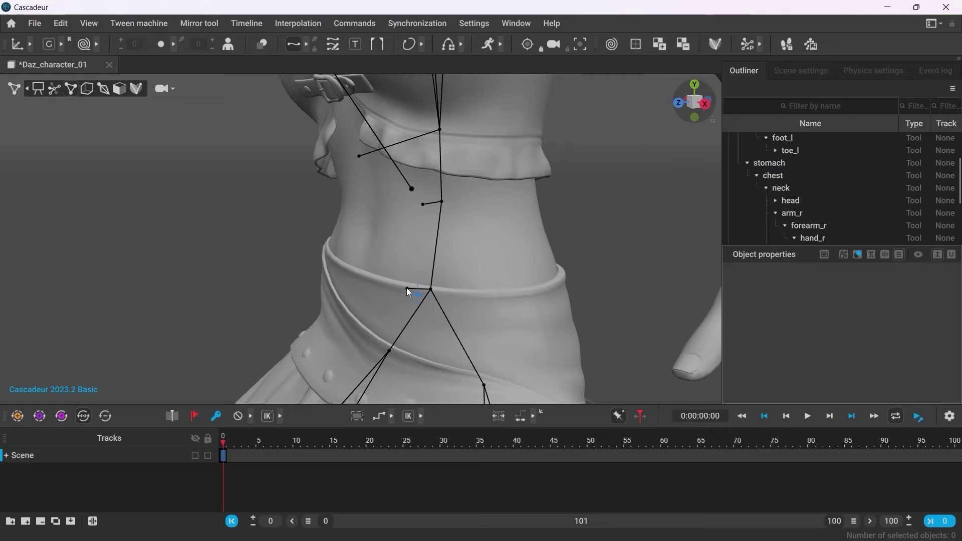
pyautogui.click(406, 288)
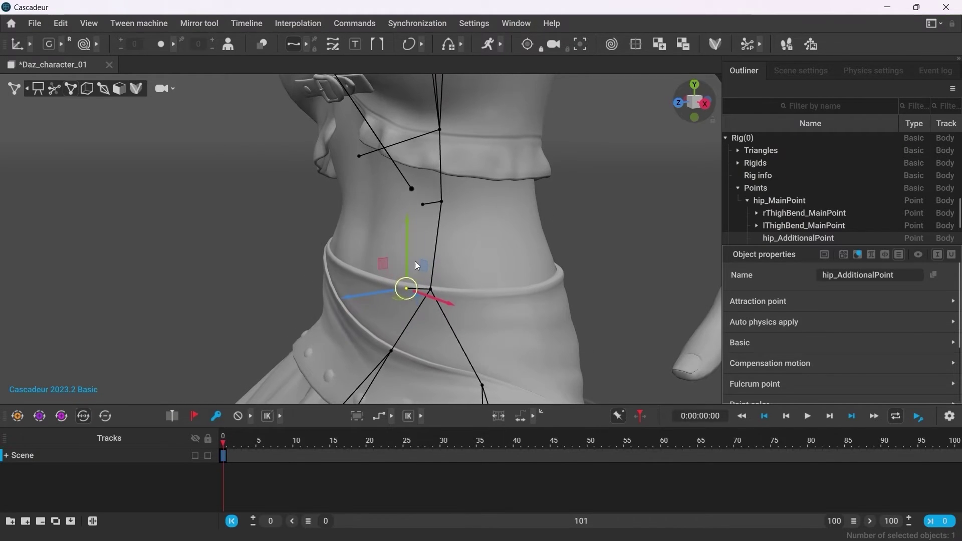
pyautogui.click(422, 204)
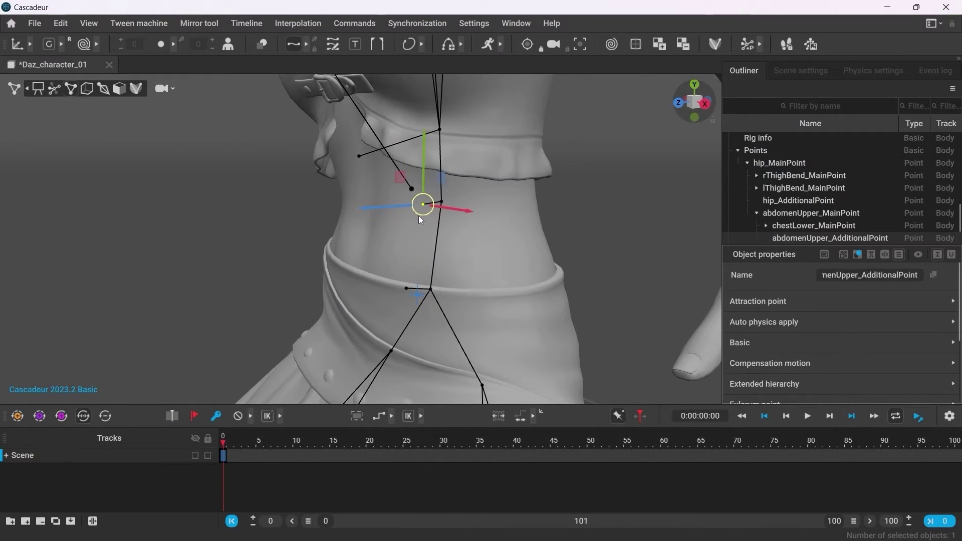
# - Examine the additional points around the character's neck and head
pyautogui.click(575, 277)
pyautogui.scroll(-5, 574, 277)
pyautogui.keyDown('alt'); pyautogui.moveTo(309, 141); pyautogui.dragTo(341, 300, button='middle'); pyautogui.keyUp('alt')
pyautogui.moveTo(390, 166); pyautogui.dragTo(389, 167)
pyautogui.click(482, 210)
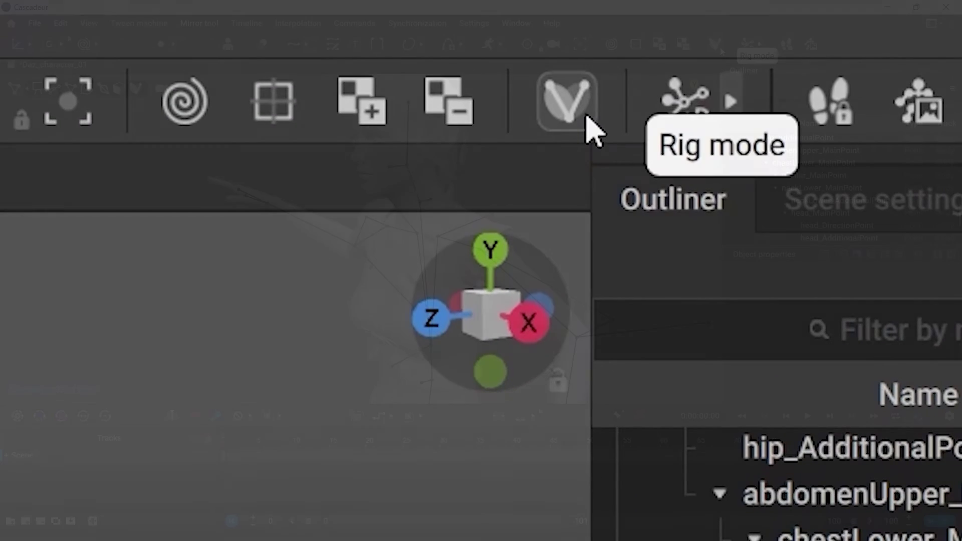
# - Return the generated rig to rigging mode, accepting the loss of custom tangents and constraints data
pyautogui.click(586, 119)
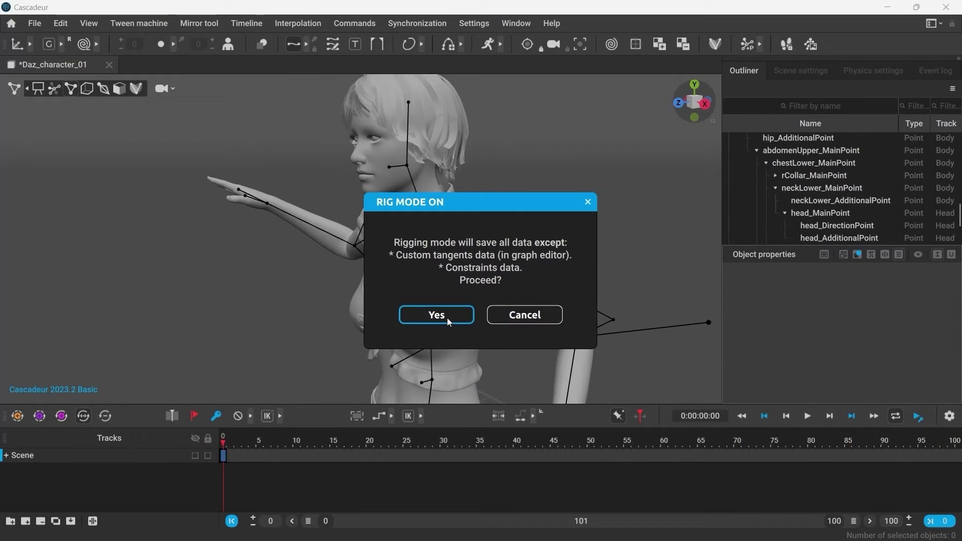
pyautogui.click(443, 316)
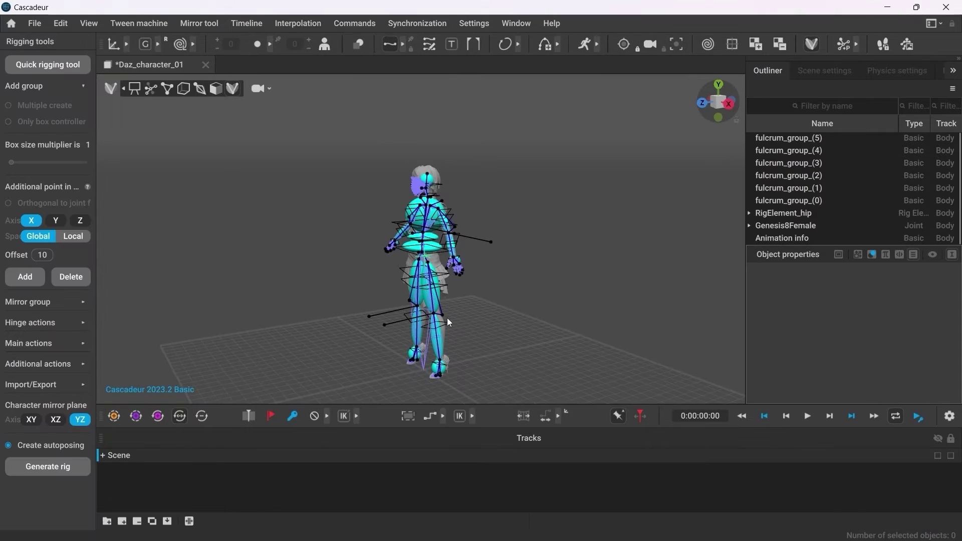
# - In side view, move the additional points of the upper abdomen and hip forward, away from the body
pyautogui.click(713, 107)
pyautogui.click(703, 103)
pyautogui.keyDown('alt'); pyautogui.moveTo(320, 283); pyautogui.dragTo(689, 347, button='right'); pyautogui.keyUp('alt')
pyautogui.click(428, 248)
pyautogui.moveTo(457, 251); pyautogui.dragTo(481, 251)
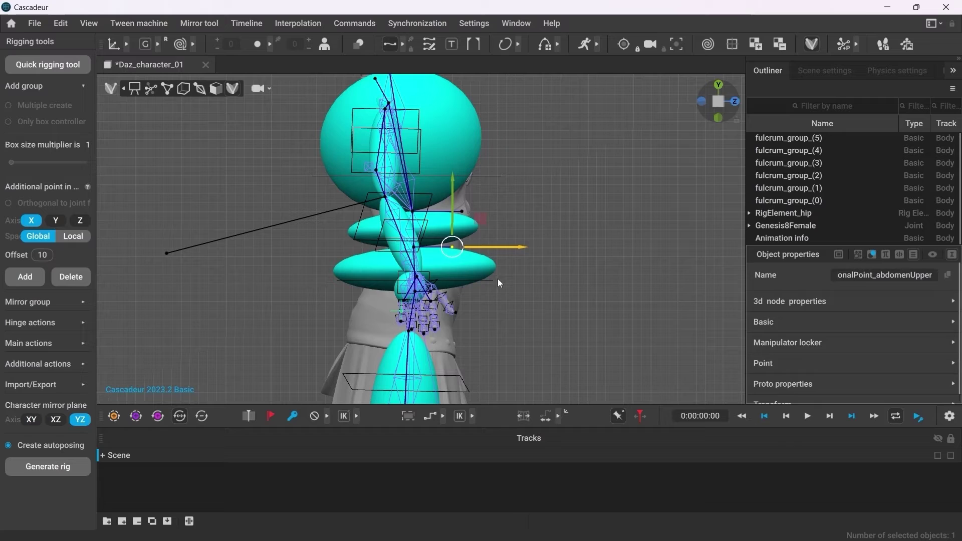
pyautogui.click(497, 279)
pyautogui.click(430, 292)
pyautogui.moveTo(460, 291); pyautogui.dragTo(480, 292)
# - Move the head's additional point forward to the front of the face and raise the head's upper point to the crown
pyautogui.click(506, 225)
pyautogui.keyDown('alt'); pyautogui.moveTo(506, 225); pyautogui.dragTo(504, 389, button='middle'); pyautogui.keyUp('alt')
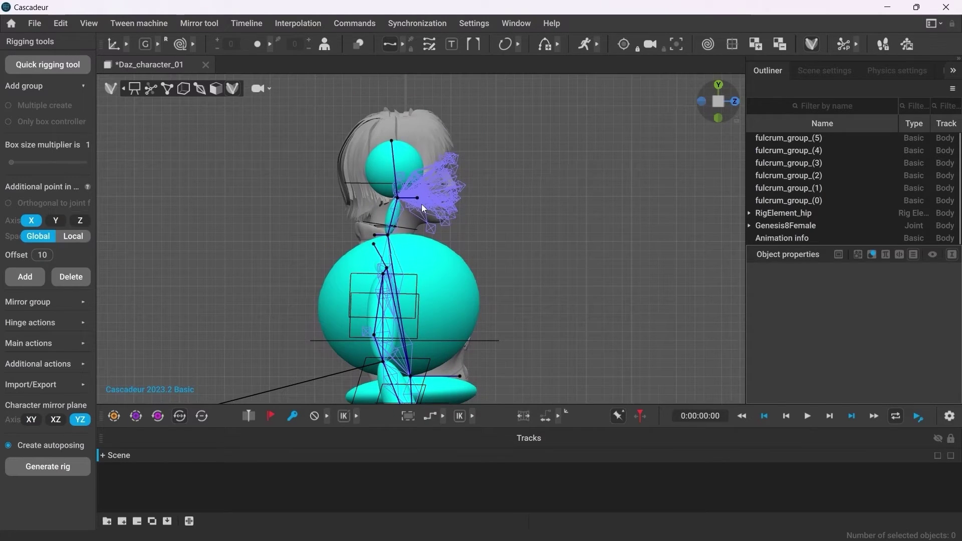
pyautogui.click(418, 199)
pyautogui.moveTo(455, 200); pyautogui.dragTo(491, 202)
pyautogui.click(493, 193)
pyautogui.click(392, 138)
pyautogui.moveTo(387, 120); pyautogui.dragTo(387, 97)
pyautogui.click(539, 250)
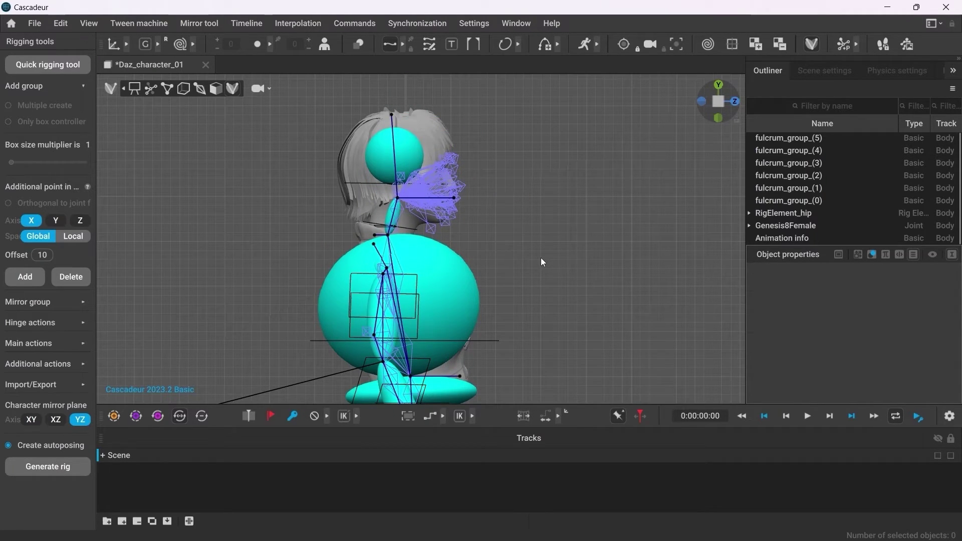
# - Leave rigging mode and examine the repositioned additional points of the head, abdomen and hip on the rig
pyautogui.click(811, 44)
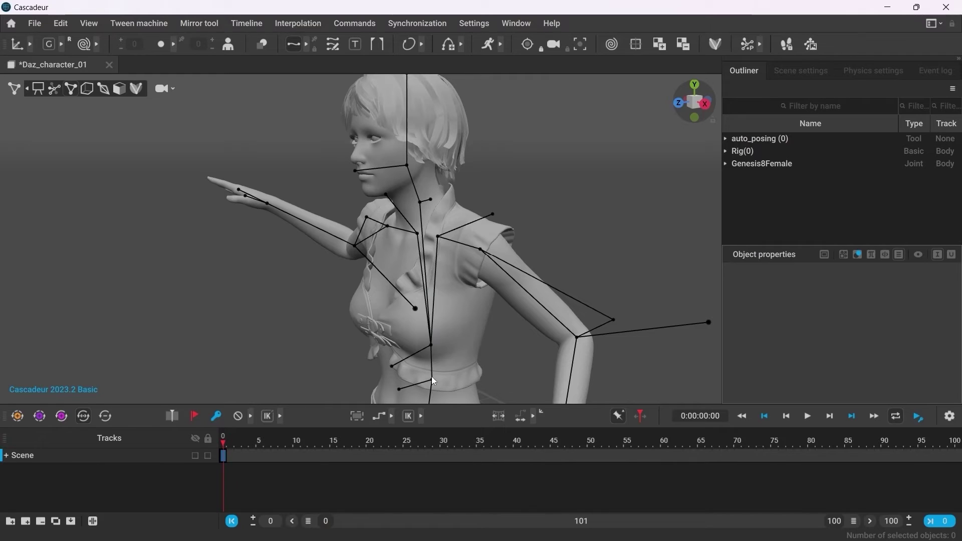
pyautogui.click(356, 171)
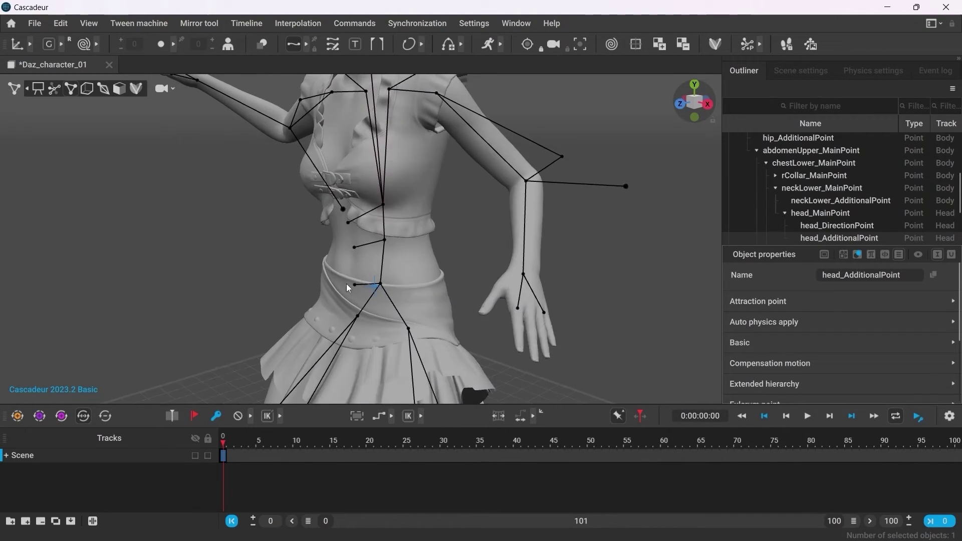
pyautogui.click(375, 249)
pyautogui.moveTo(347, 285)
pyautogui.keyDown('alt'); pyautogui.mouseDown()
pyautogui.moveTo(370, 284)
pyautogui.moveTo(373, 253)
pyautogui.moveTo(392, 287)
pyautogui.moveTo(364, 287)
pyautogui.mouseUp(); pyautogui.keyUp('alt')
pyautogui.click(376, 285)
pyautogui.click(554, 326)
pyautogui.keyDown('alt'); pyautogui.moveTo(596, 346); pyautogui.dragTo(108, 322, button='right'); pyautogui.keyUp('alt')
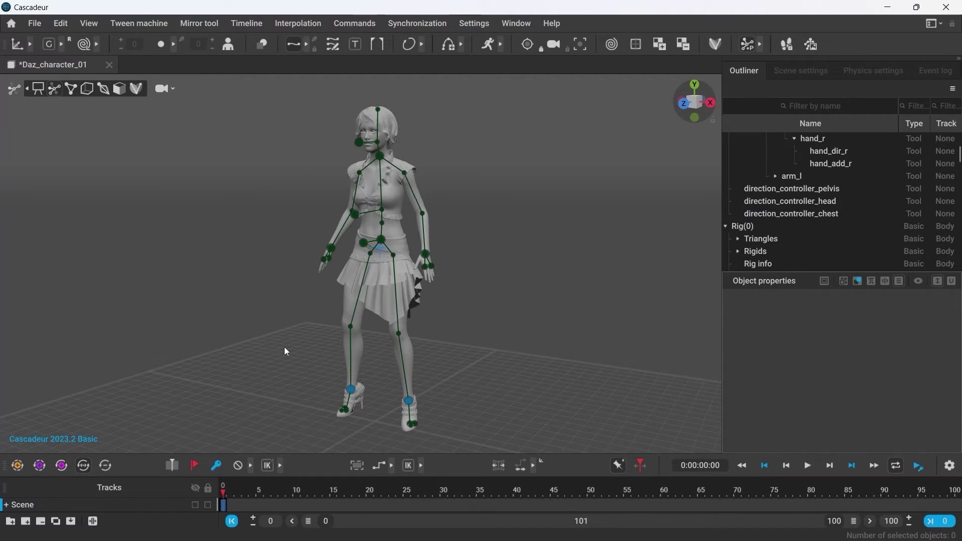
# - Import the daz_female_dancing FBX animation onto the rigged character, starting at frame 0
pyautogui.click(274, 504)
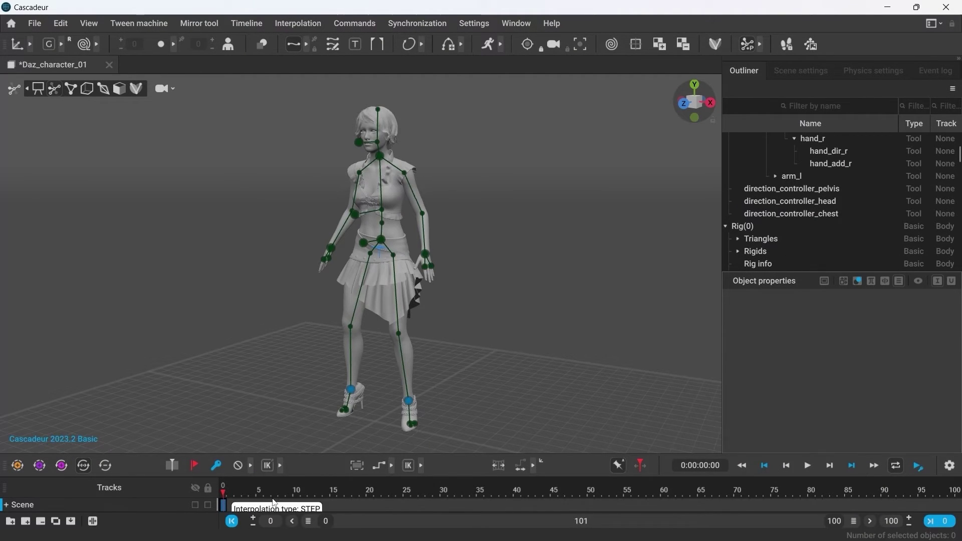
pyautogui.moveTo(349, 503); pyautogui.dragTo(312, 507)
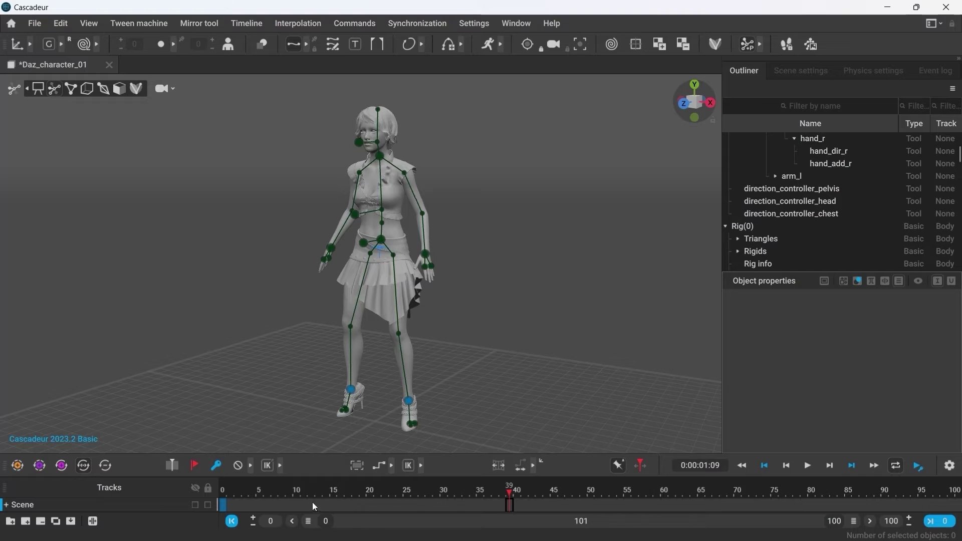
pyautogui.click(229, 506)
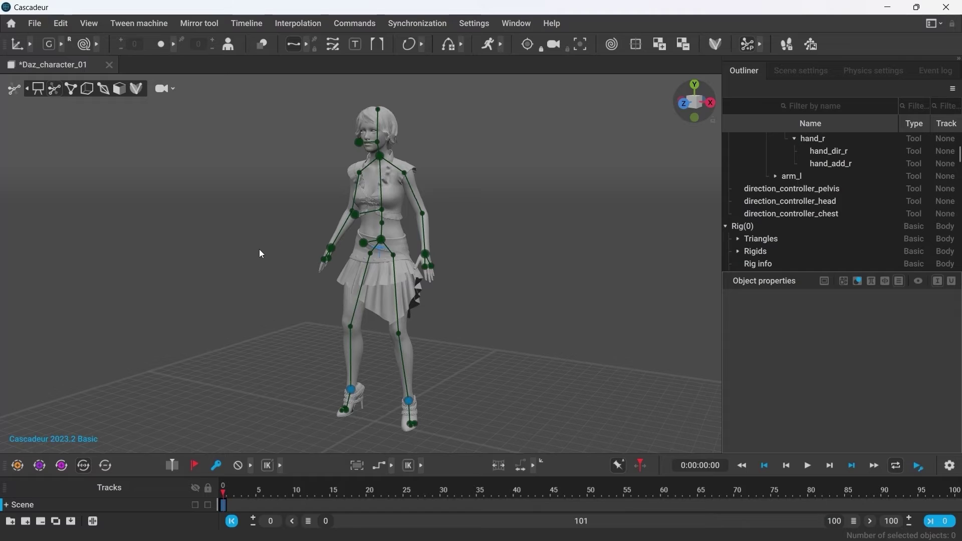
pyautogui.click(34, 24)
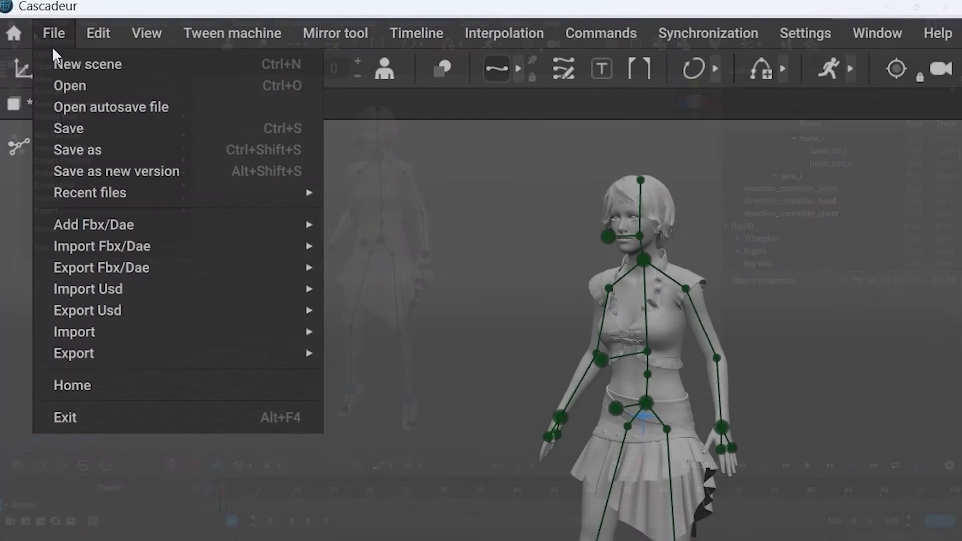
pyautogui.moveTo(89, 249)
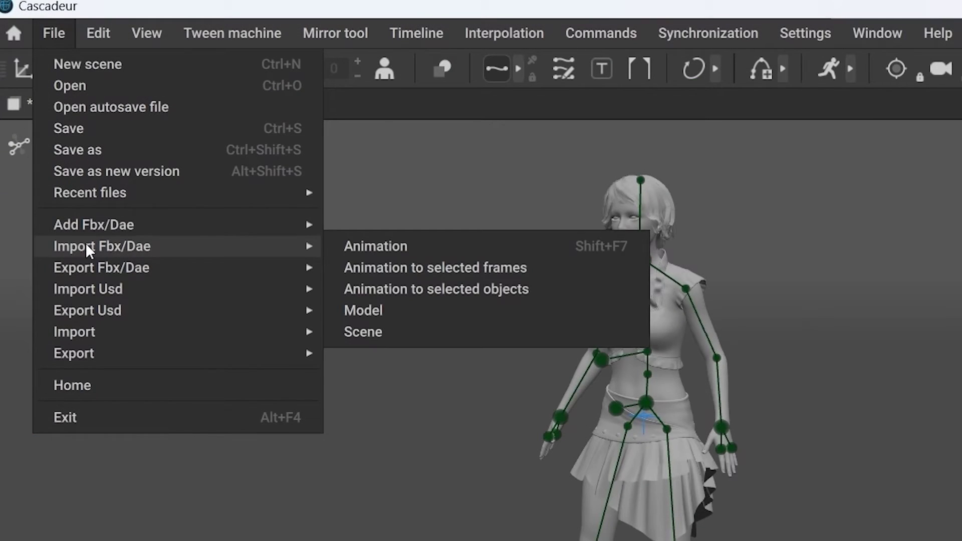
pyautogui.click(366, 246)
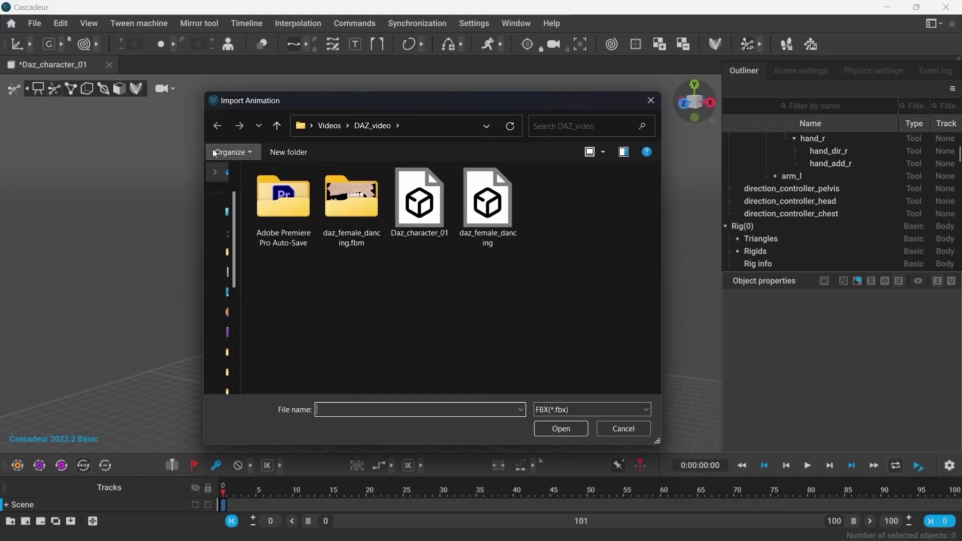
pyautogui.click(507, 216)
pyautogui.click(564, 428)
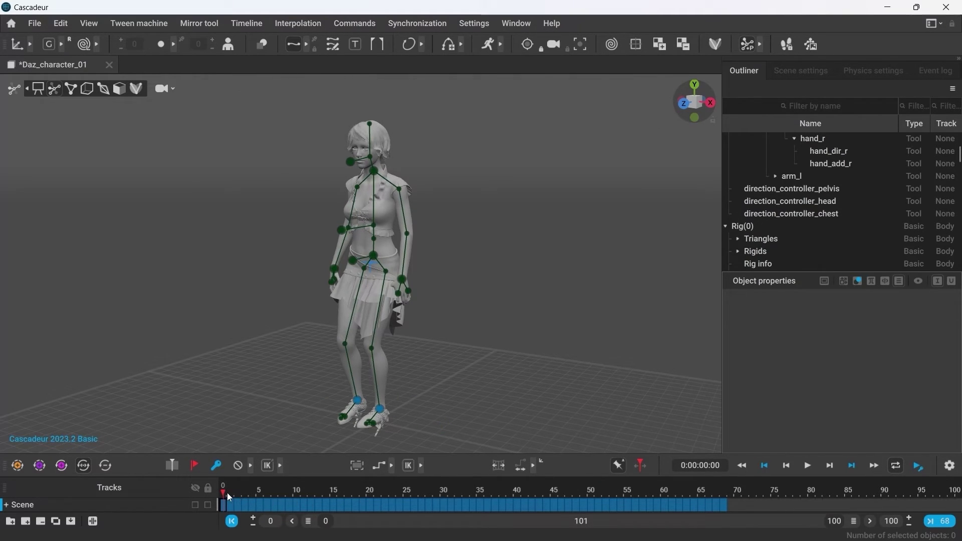
# - Scrub through the imported dance and fit the timeline range to the last keyframe at frame 68
pyautogui.click(393, 505)
pyautogui.moveTo(393, 504); pyautogui.dragTo(716, 504)
pyautogui.click(936, 520)
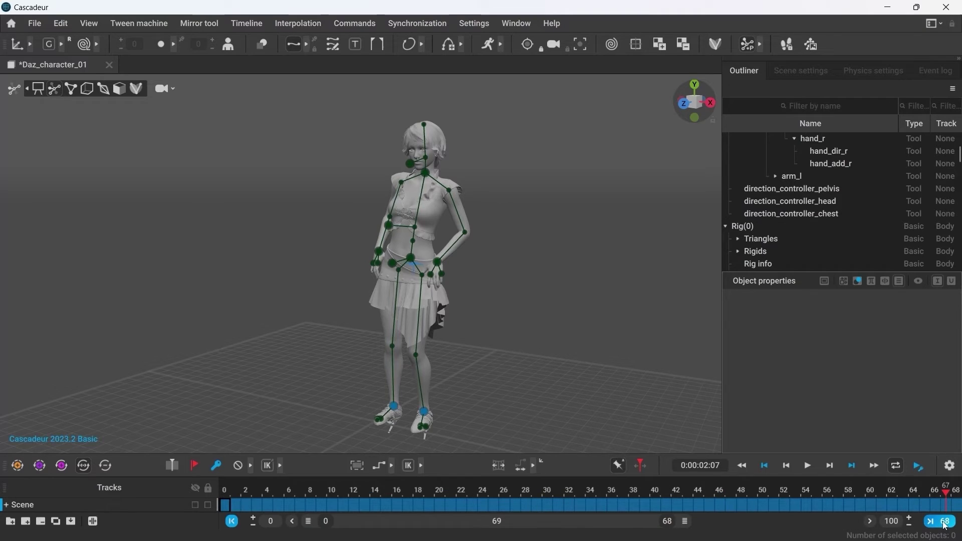
pyautogui.moveTo(484, 383)
pyautogui.keyDown('alt'); pyautogui.mouseDown()
pyautogui.moveTo(491, 375)
pyautogui.moveTo(470, 376)
pyautogui.mouseUp(); pyautogui.keyUp('alt')
pyautogui.moveTo(221, 494)
pyautogui.mouseDown()
pyautogui.moveTo(854, 499)
pyautogui.moveTo(637, 508)
pyautogui.moveTo(221, 493)
pyautogui.mouseUp()
# - Examine the feet and high heels close up over the first frames of the animation
pyautogui.scroll(10, 376, 401)
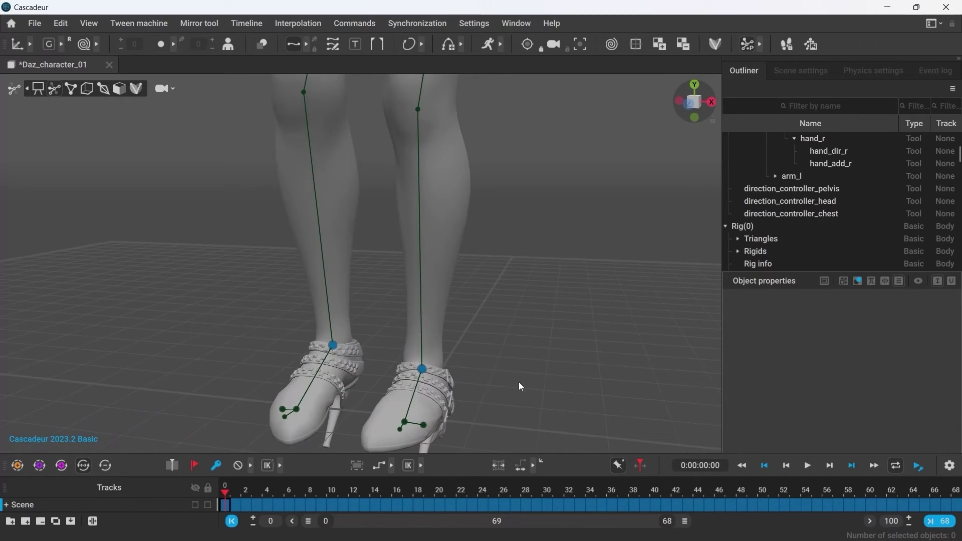
pyautogui.moveTo(362, 360); pyautogui.dragTo(293, 415, button='right')
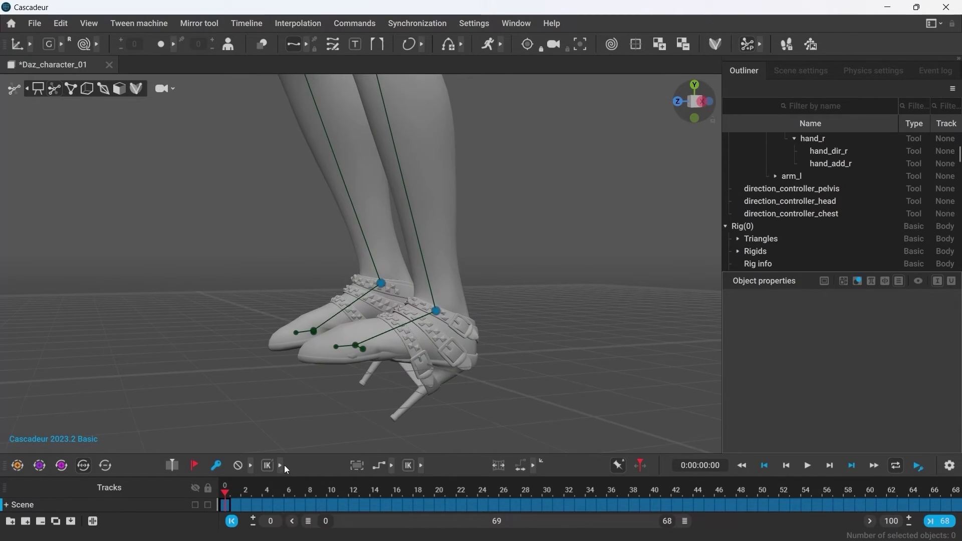
pyautogui.moveTo(272, 491)
pyautogui.mouseDown()
pyautogui.moveTo(414, 494)
pyautogui.moveTo(369, 492)
pyautogui.moveTo(418, 505)
pyautogui.moveTo(259, 506)
pyautogui.mouseUp()
pyautogui.scroll(-5, 300, 222)
pyautogui.moveTo(299, 223); pyautogui.dragTo(420, 386, button='right')
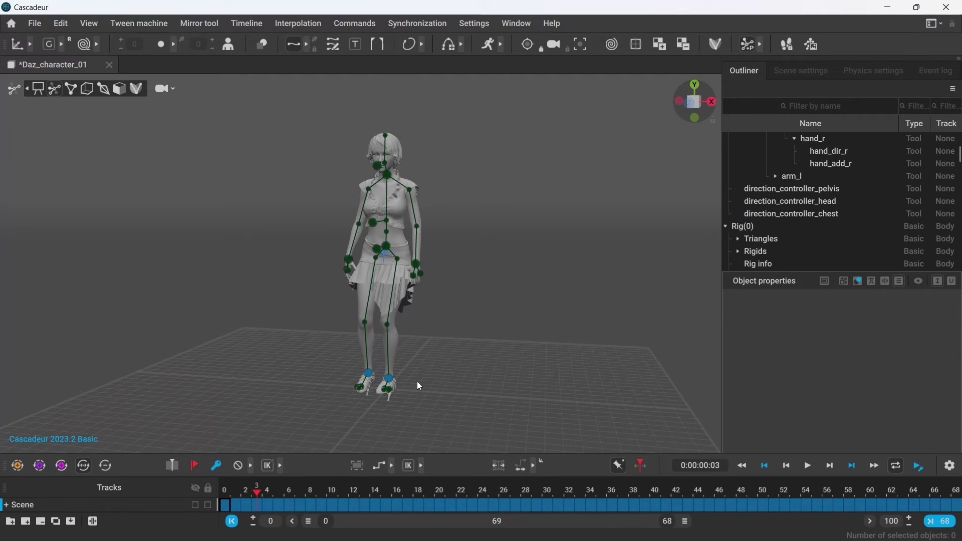
# - Try to raise the left foot controller at frame 3, undoing the move
pyautogui.click(390, 382)
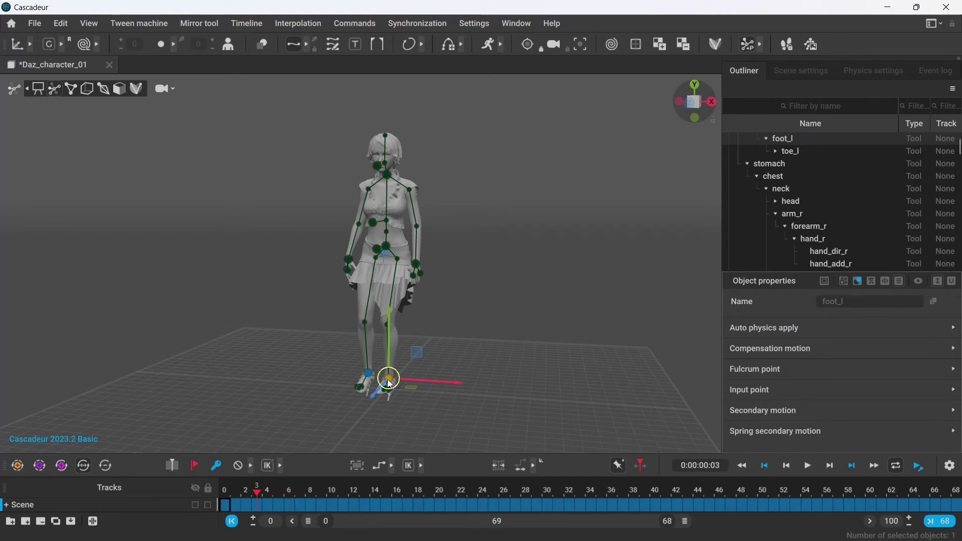
pyautogui.moveTo(388, 379); pyautogui.dragTo(388, 367)
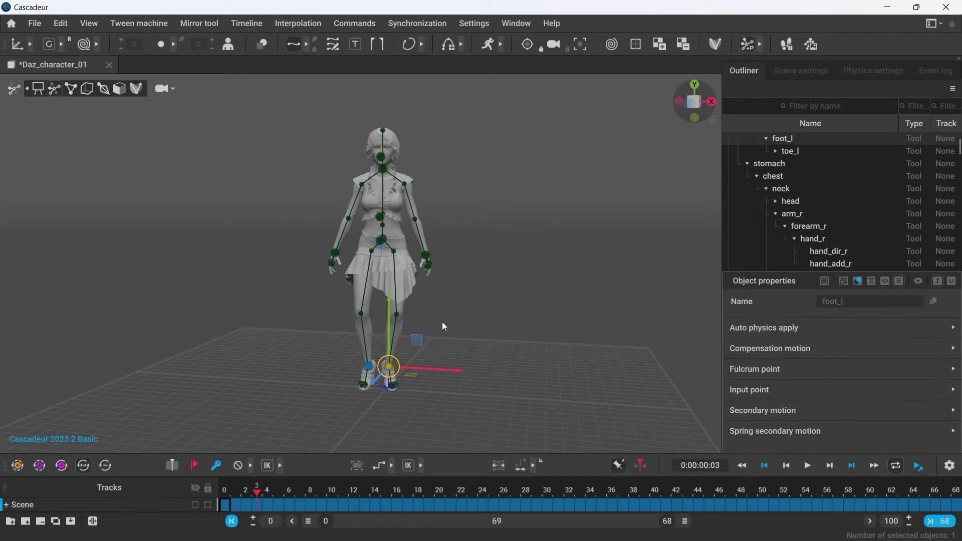
pyautogui.hotkey('ctrl', 'z')
pyautogui.click(271, 344)
# - Activate all autoposing controllers above the feet at frame 3
pyautogui.moveTo(297, 126); pyautogui.dragTo(443, 343)
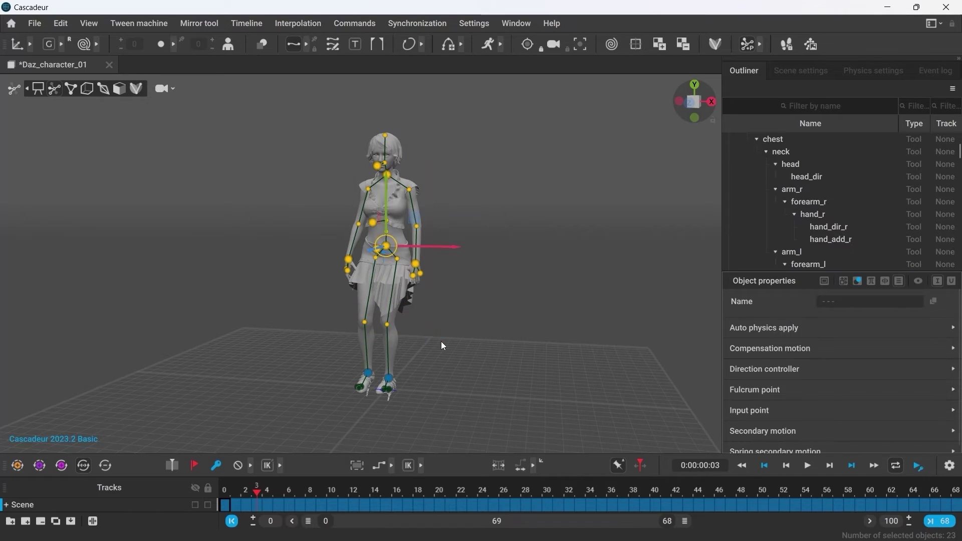
pyautogui.hotkey('shift', 'z')
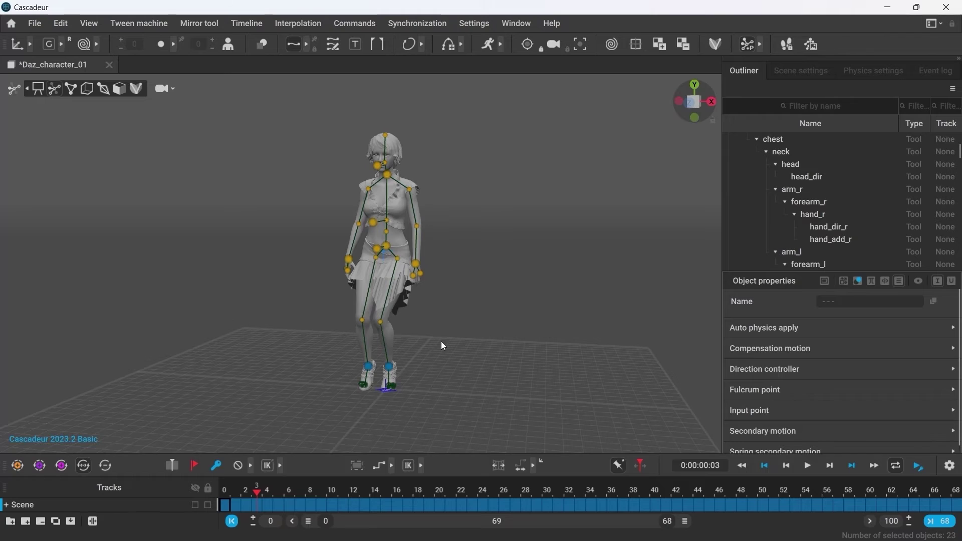
pyautogui.click(441, 342)
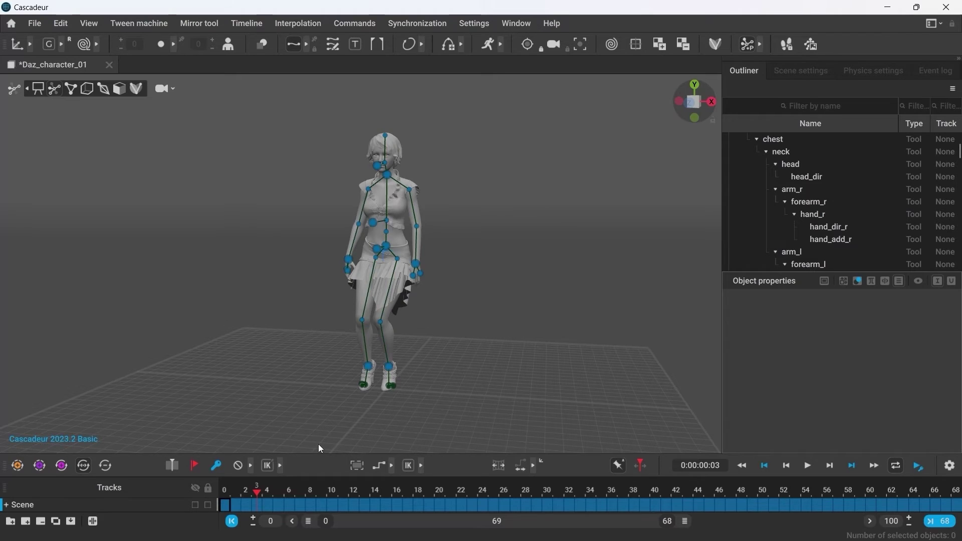
# - Activate all autoposing controllers above the feet across frames 0 to 68 using interval edit mode
pyautogui.moveTo(261, 494); pyautogui.dragTo(959, 521)
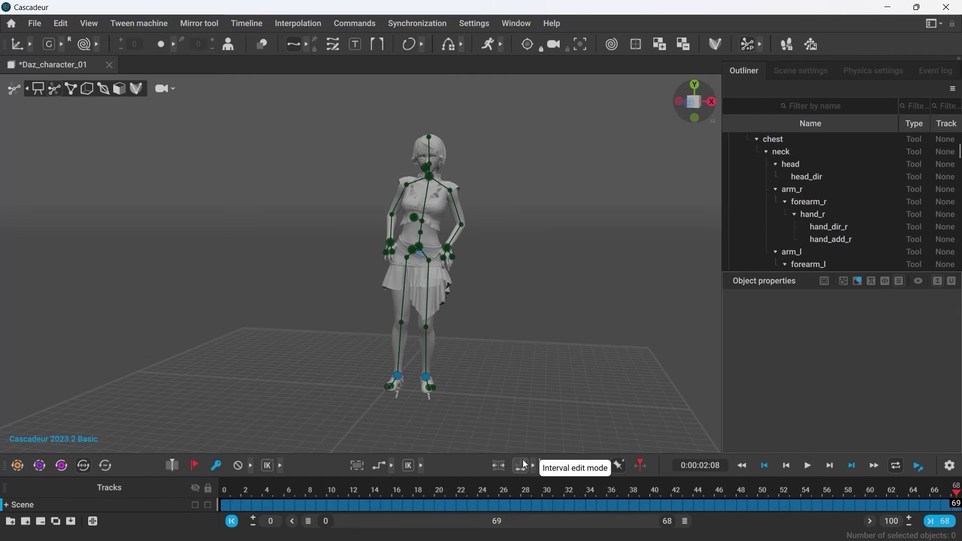
pyautogui.click(523, 465)
pyautogui.moveTo(345, 109); pyautogui.dragTo(477, 344)
pyautogui.hotkey('shift', 'z')
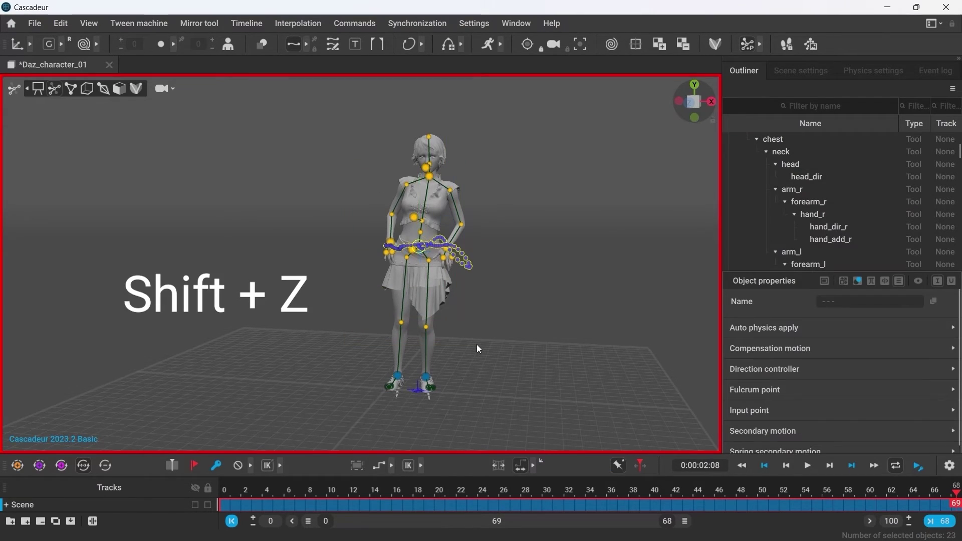
pyautogui.click(476, 344)
pyautogui.click(521, 467)
# - Check the pose around frame 17, then enlarge the timeline and expand the Scene tracks down to the separate legs
pyautogui.moveTo(225, 494); pyautogui.dragTo(409, 501)
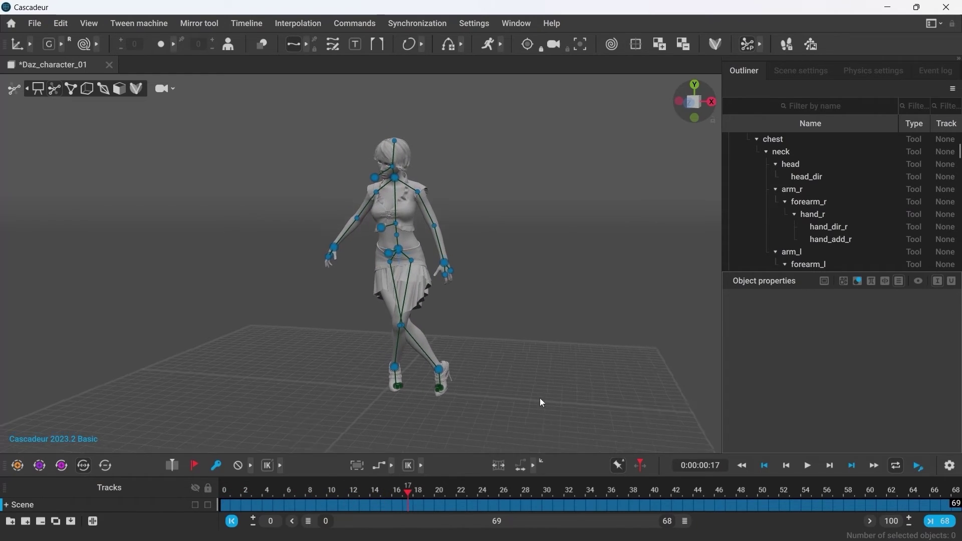
pyautogui.moveTo(541, 402); pyautogui.dragTo(302, 421, button='right')
pyautogui.scroll(5, 378, 401)
pyautogui.moveTo(446, 453); pyautogui.dragTo(446, 346)
pyautogui.click(6, 397)
pyautogui.click(68, 397)
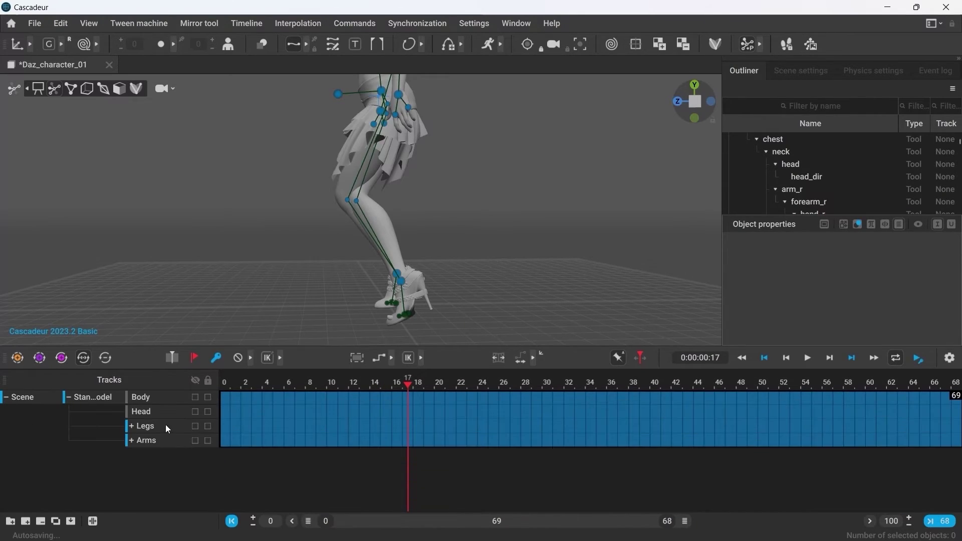
pyautogui.click(131, 426)
pyautogui.click(93, 521)
# - In interval edit mode, shift the left foot controller slightly backward over the first 25 frames of the Leg_L track
pyautogui.keyDown('alt'); pyautogui.moveTo(366, 320); pyautogui.dragTo(451, 320); pyautogui.keyUp('alt')
pyautogui.click(457, 279)
pyautogui.click(421, 274)
pyautogui.moveTo(395, 386); pyautogui.dragTo(339, 388)
pyautogui.moveTo(205, 426); pyautogui.dragTo(464, 434)
pyautogui.moveTo(296, 384); pyautogui.dragTo(438, 399)
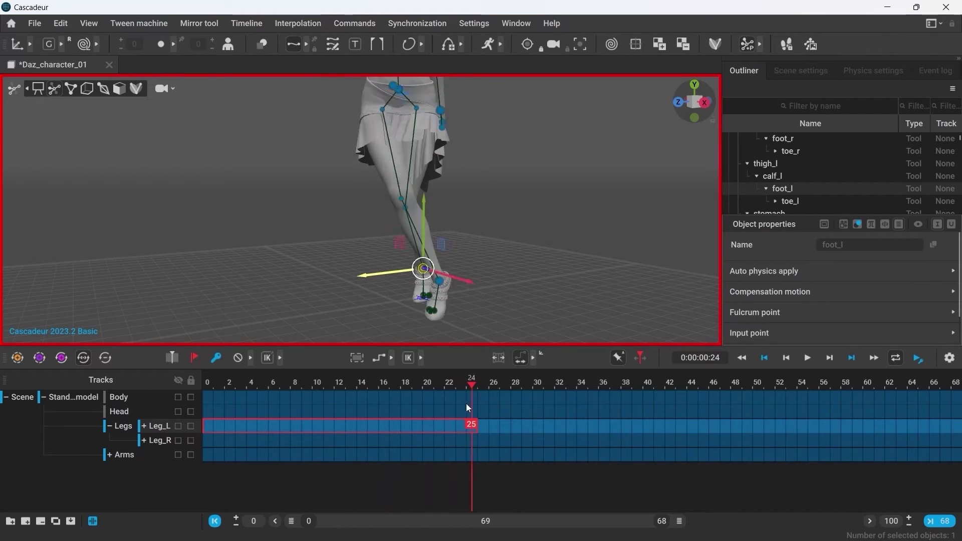
pyautogui.moveTo(383, 278); pyautogui.dragTo(394, 277)
pyautogui.moveTo(440, 385); pyautogui.dragTo(482, 399)
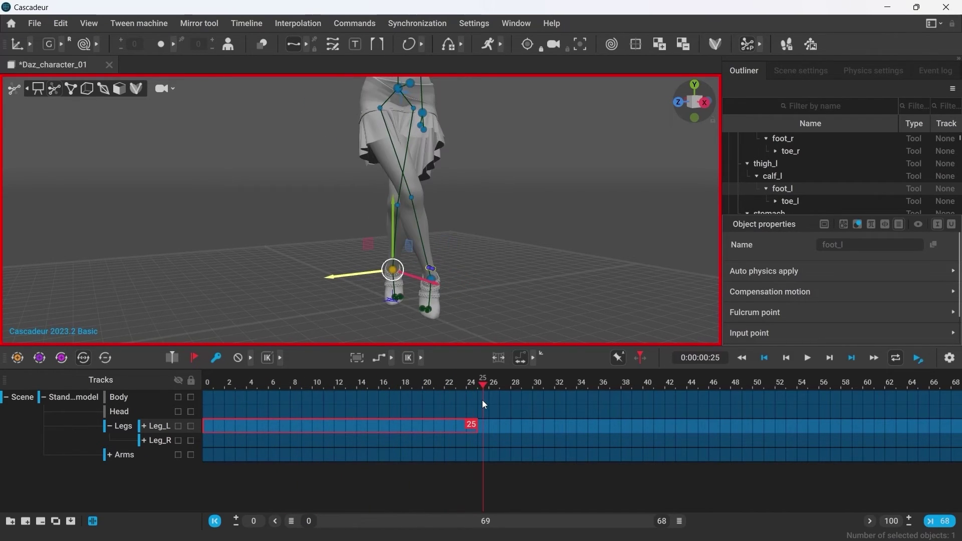
# - Play back the dancing animation of the dressed character and stop it
pyautogui.moveTo(339, 206); pyautogui.dragTo(419, 175)
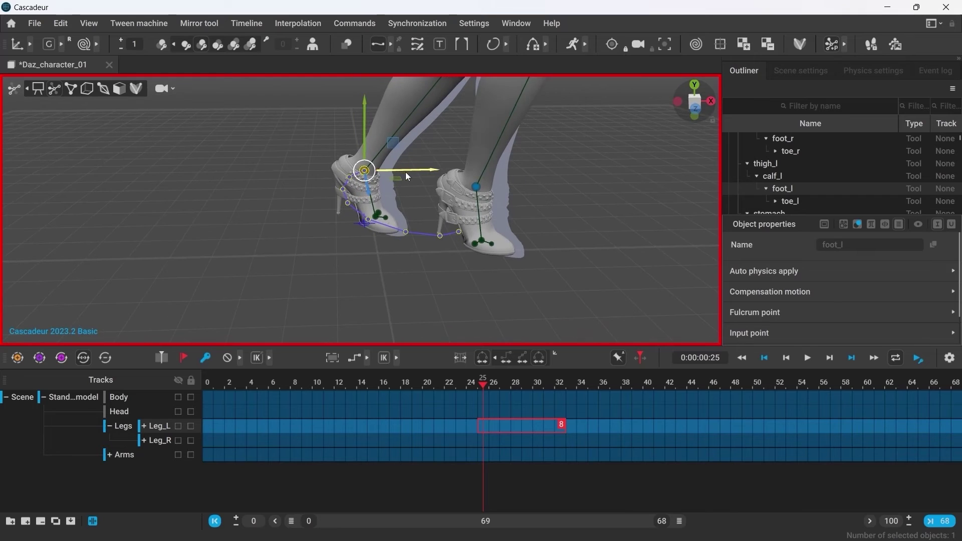
pyautogui.keyDown('alt'); pyautogui.moveTo(418, 175); pyautogui.dragTo(409, 193); pyautogui.keyUp('alt')
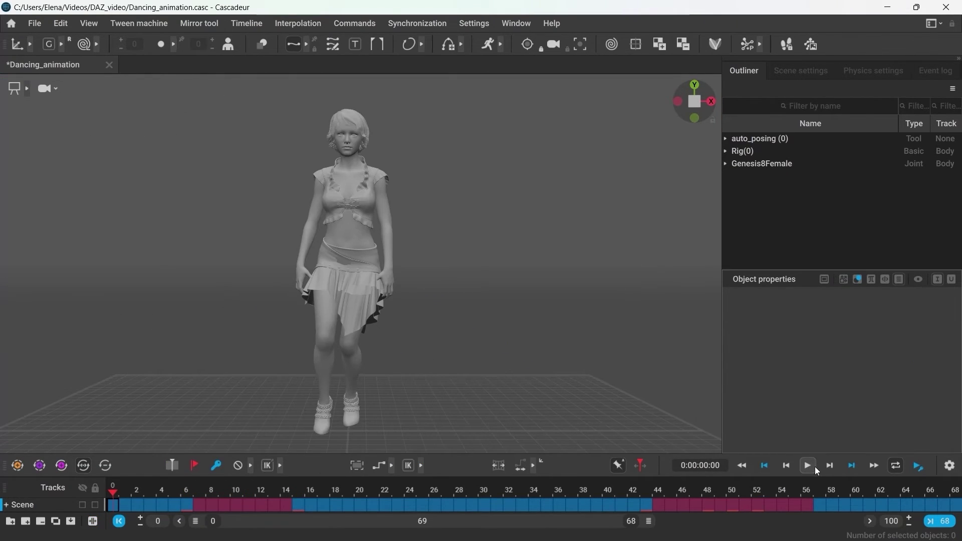
pyautogui.click(808, 466)
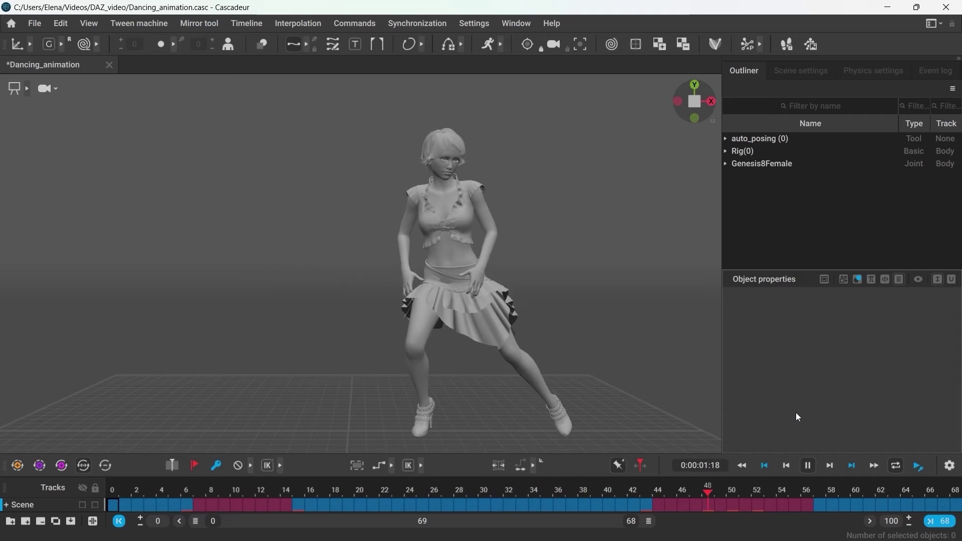
pyautogui.click(807, 469)
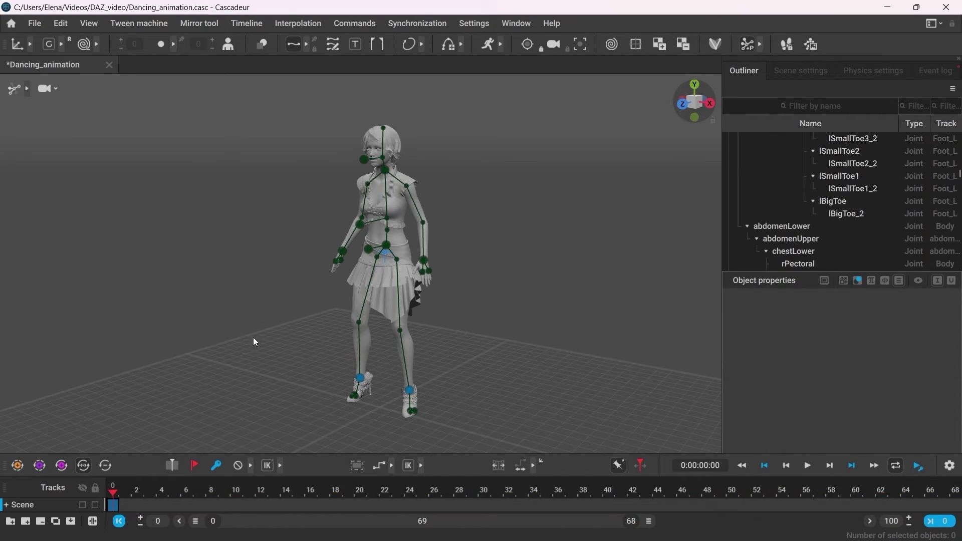
# - Try to import the genesis 8.1 animation FBX as an animation onto the Genesis 8 character
pyautogui.click(35, 23)
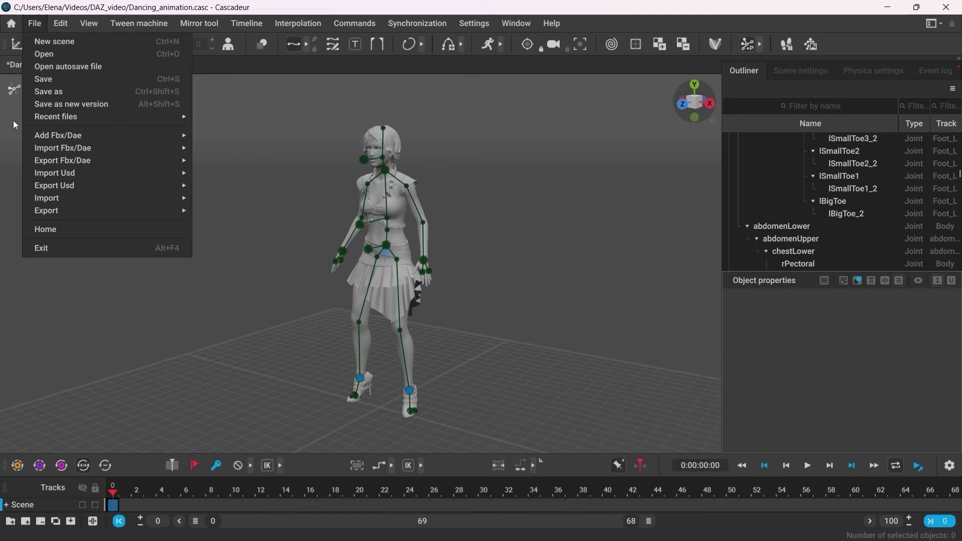
pyautogui.moveTo(116, 148)
pyautogui.click(220, 148)
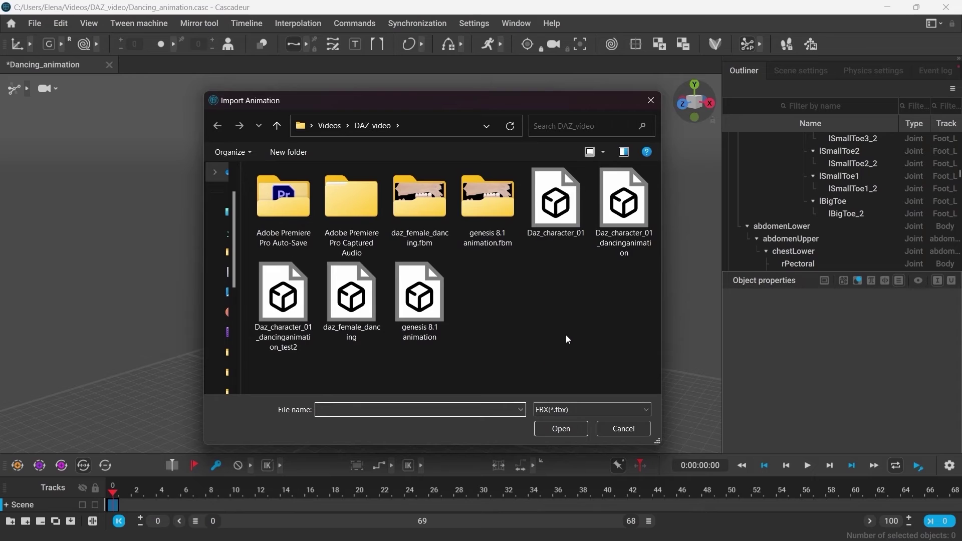
pyautogui.doubleClick(410, 298)
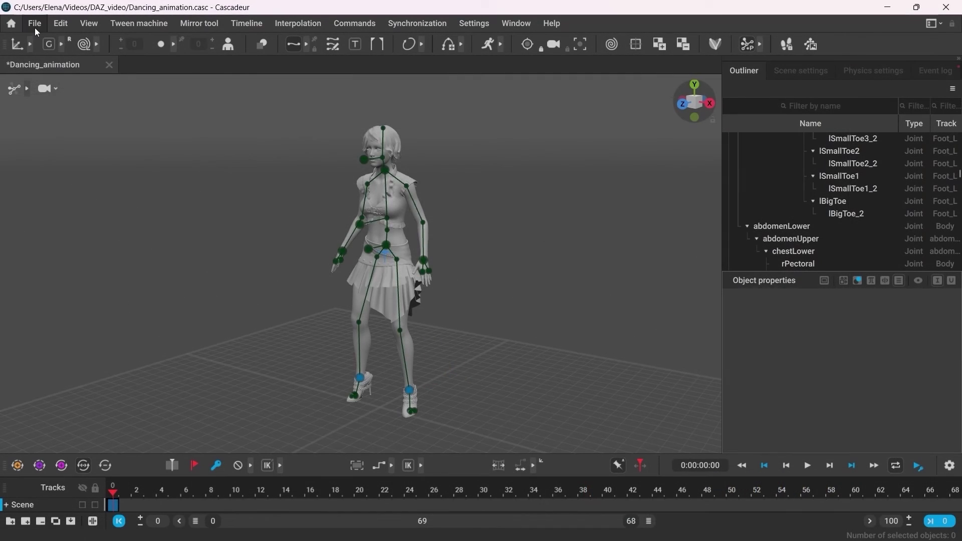
# - Create a new scene holding the animated Genesis 8.1 female and scrub its animation to frame 71
pyautogui.click(36, 28)
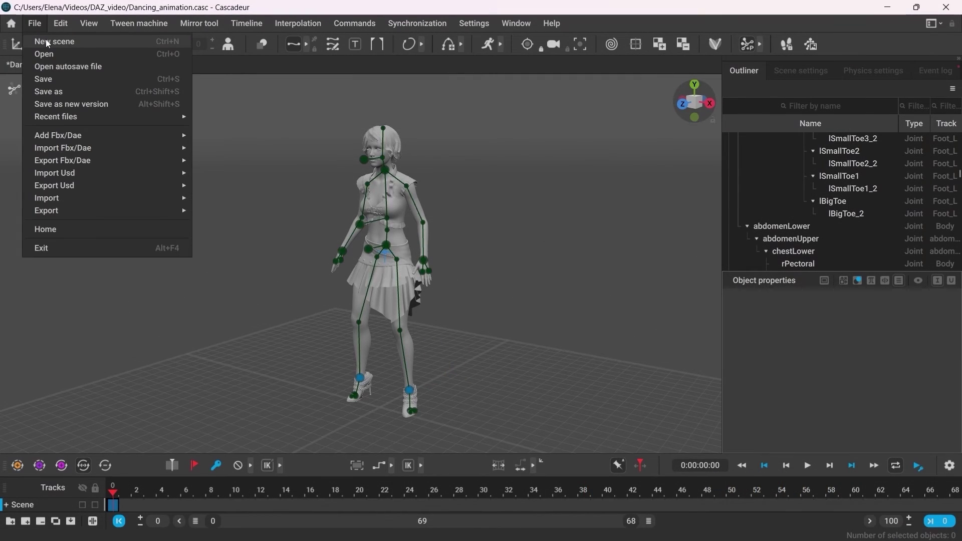
pyautogui.click(46, 39)
pyautogui.moveTo(446, 332); pyautogui.dragTo(275, 299)
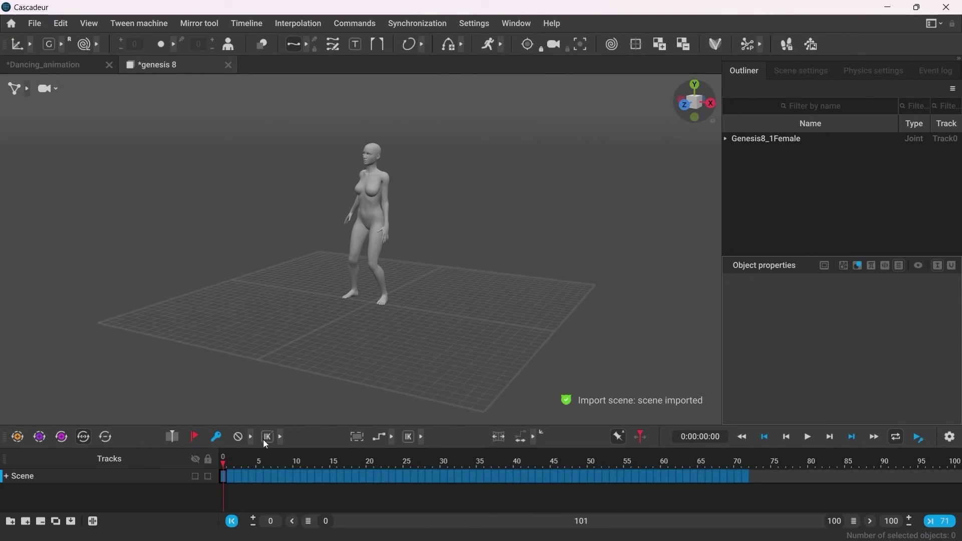
pyautogui.moveTo(331, 469); pyautogui.dragTo(747, 484)
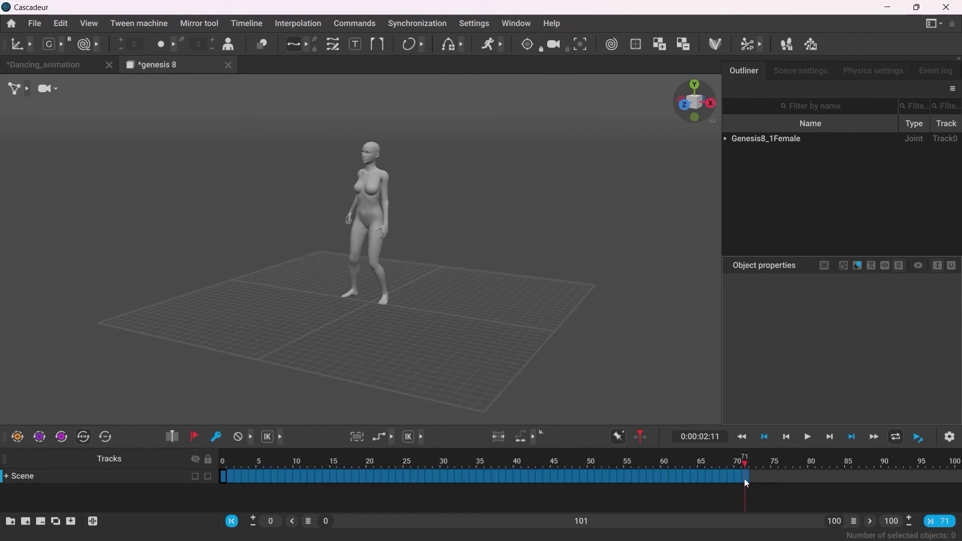
# - Expand the Genesis8_1Female hierarchy, switch to joint display and select its root joint
pyautogui.click(725, 138)
pyautogui.click(28, 89)
pyautogui.click(102, 88)
pyautogui.scroll(4, 423, 244)
pyautogui.moveTo(423, 245); pyautogui.dragTo(410, 296, button='middle')
pyautogui.click(767, 141)
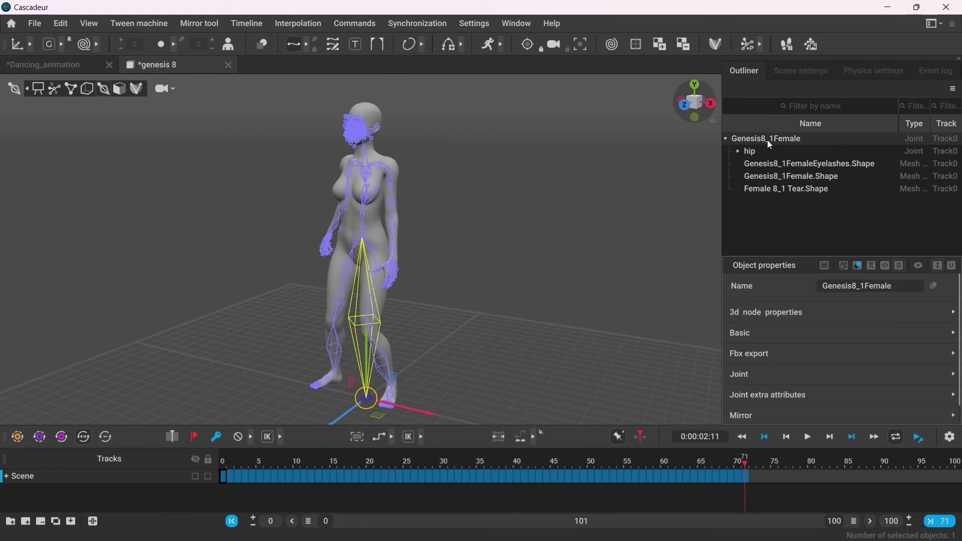
# - Compare the root joint names of the characters in the Dancing_animation and genesis 8 scenes
pyautogui.click(44, 64)
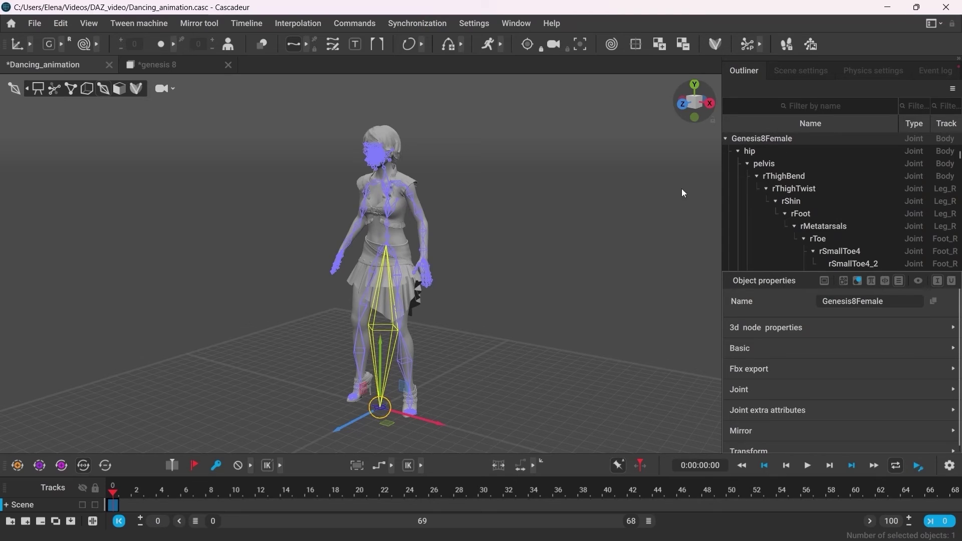
pyautogui.click(168, 65)
pyautogui.doubleClick(900, 286)
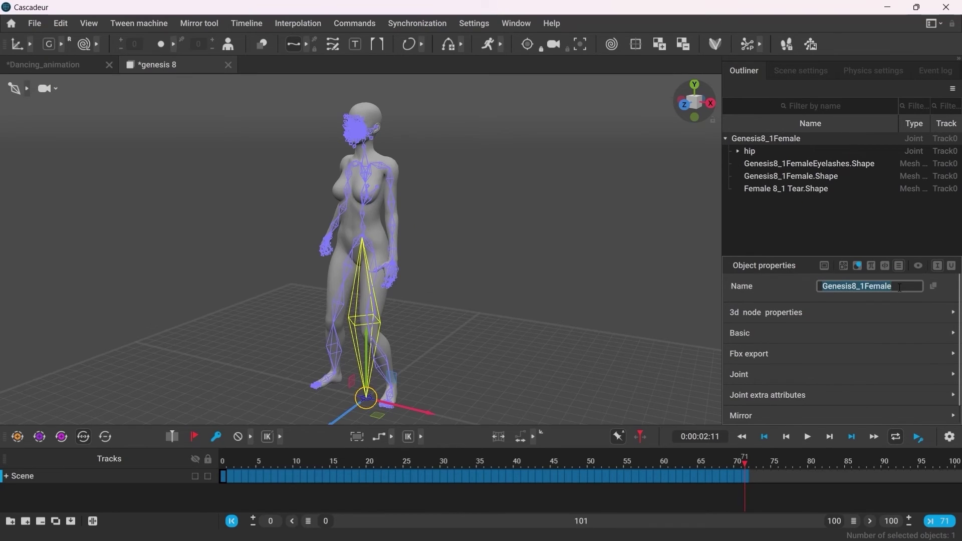
pyautogui.moveTo(822, 287); pyautogui.dragTo(893, 287)
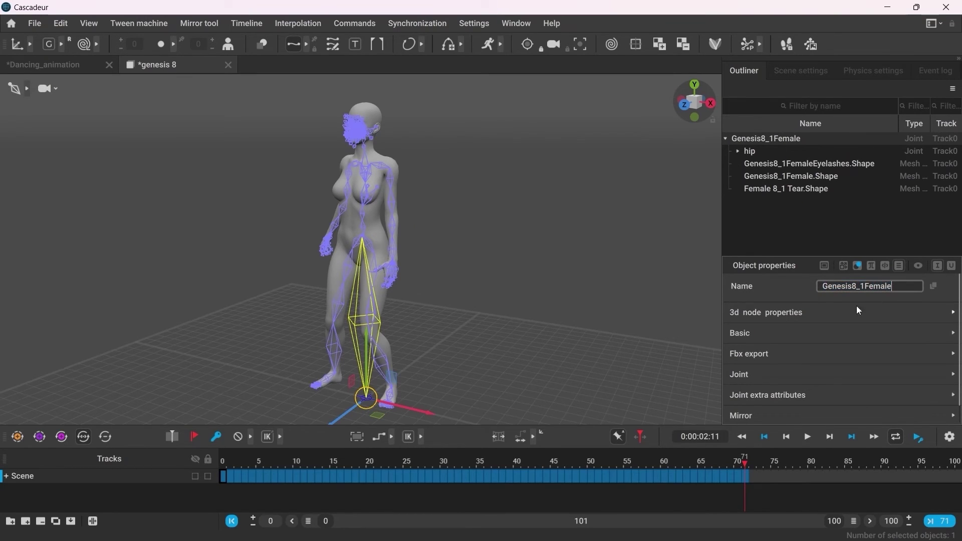
# - Select all joints of the Genesis 8.1 figure except the root and copy their animation interval up to frame 71
pyautogui.moveTo(256, 103); pyautogui.dragTo(486, 424)
pyautogui.keyDown('ctrl'); pyautogui.click(353, 328); pyautogui.keyUp('ctrl')
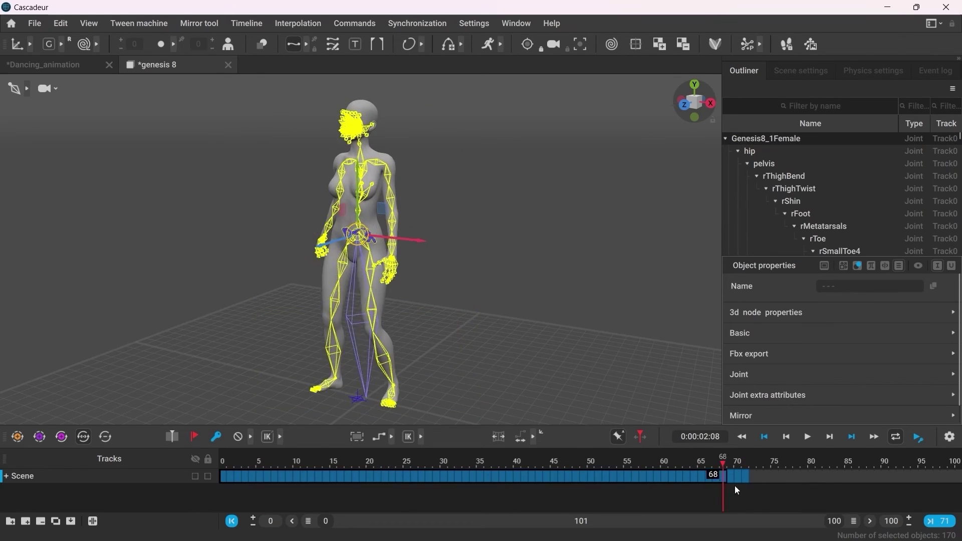
pyautogui.click(69, 28)
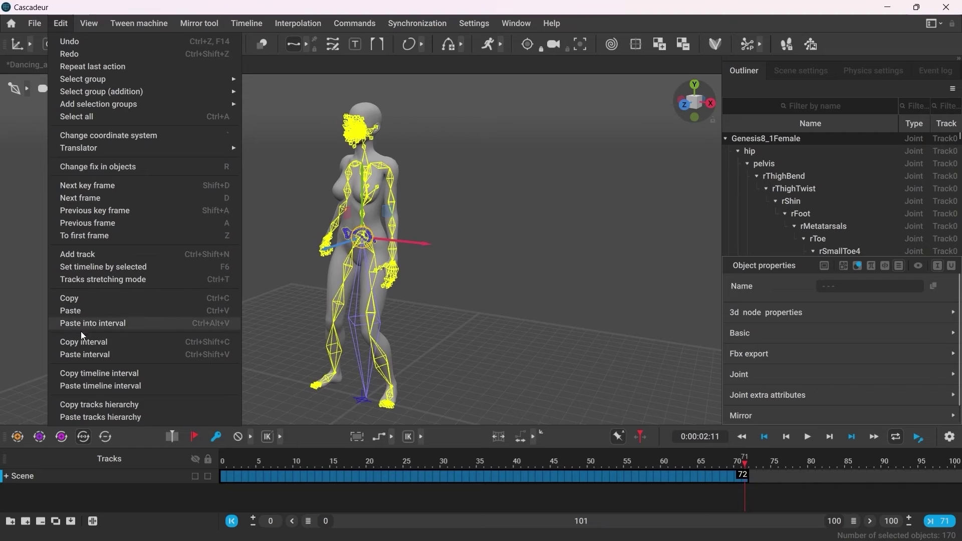
pyautogui.click(130, 345)
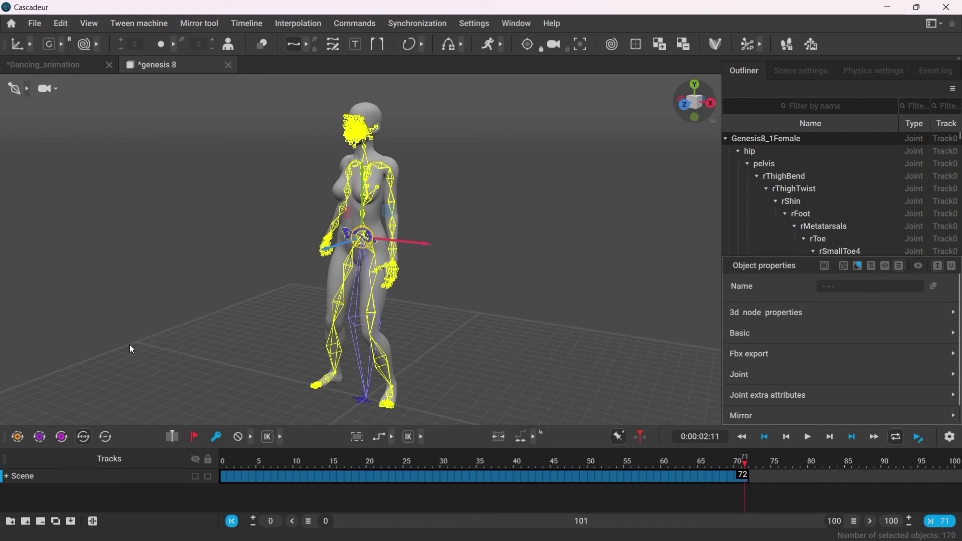
# - In the Dancing_animation scene, select all joints except the root over frames 0 to 68 and paste the copied interval
pyautogui.click(65, 65)
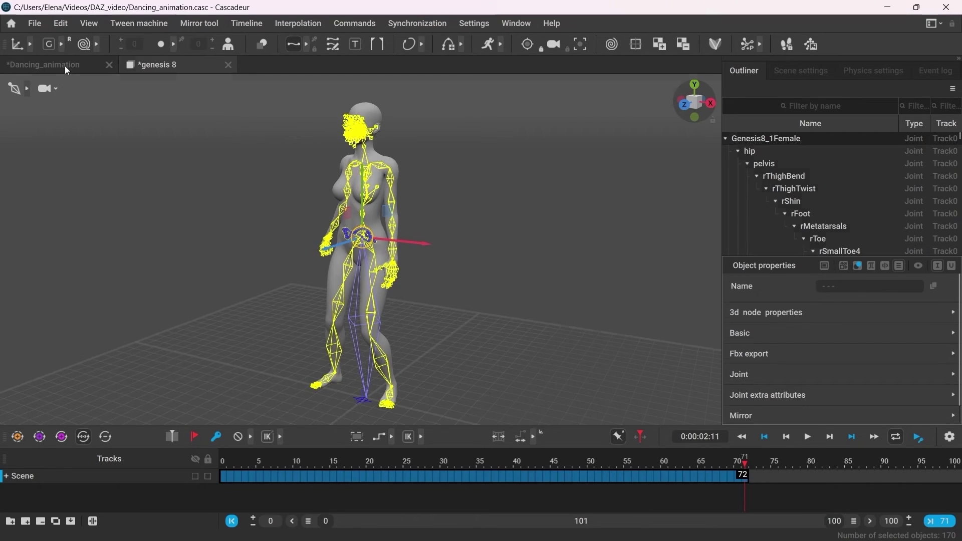
pyautogui.moveTo(426, 380); pyautogui.dragTo(453, 416)
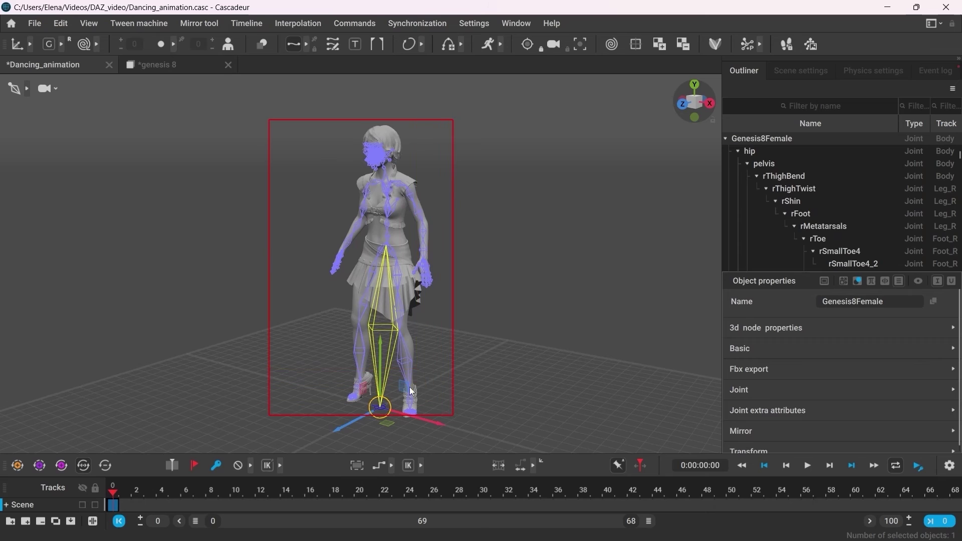
pyautogui.keyDown('ctrl'); pyautogui.click(391, 351); pyautogui.keyUp('ctrl')
pyautogui.moveTo(123, 506); pyautogui.dragTo(951, 506)
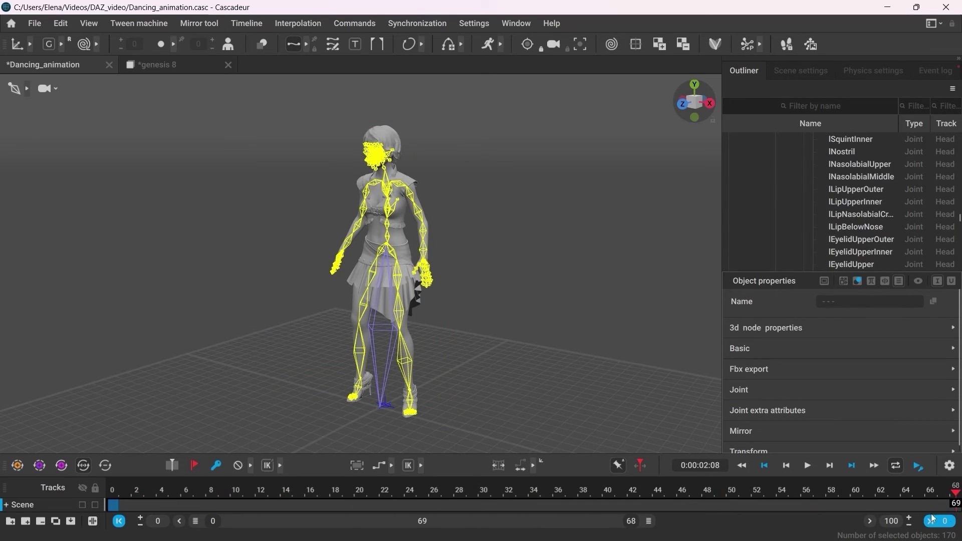
pyautogui.click(53, 25)
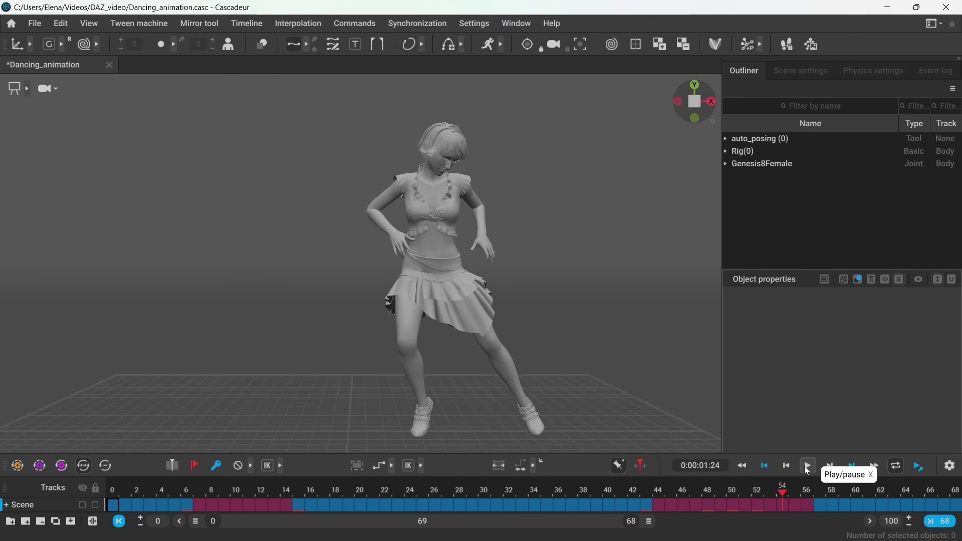
# - Select frames 0 to 68 of the dancing animation and export them to DAZ as the FBX file Daz_character_01_dancinganimation
pyautogui.moveTo(114, 507); pyautogui.dragTo(958, 506)
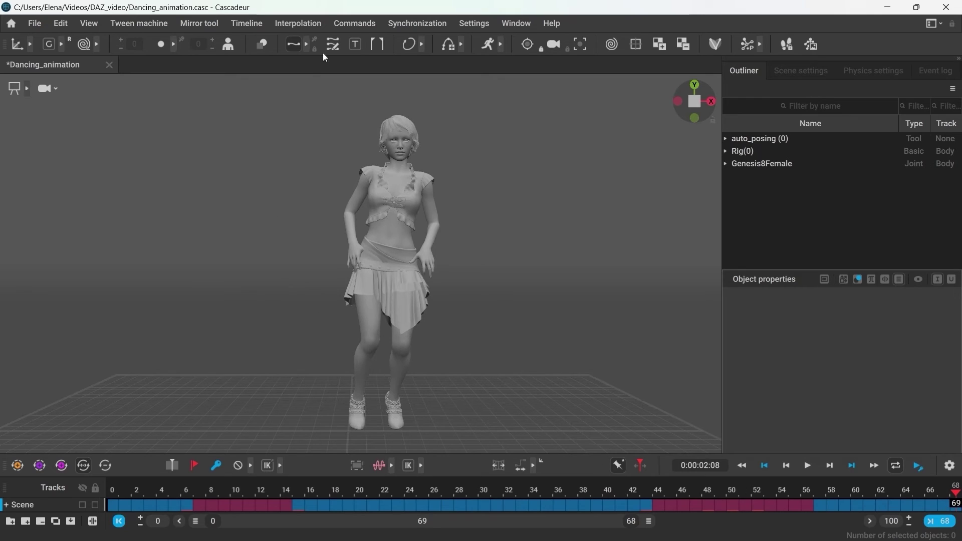
pyautogui.click(359, 25)
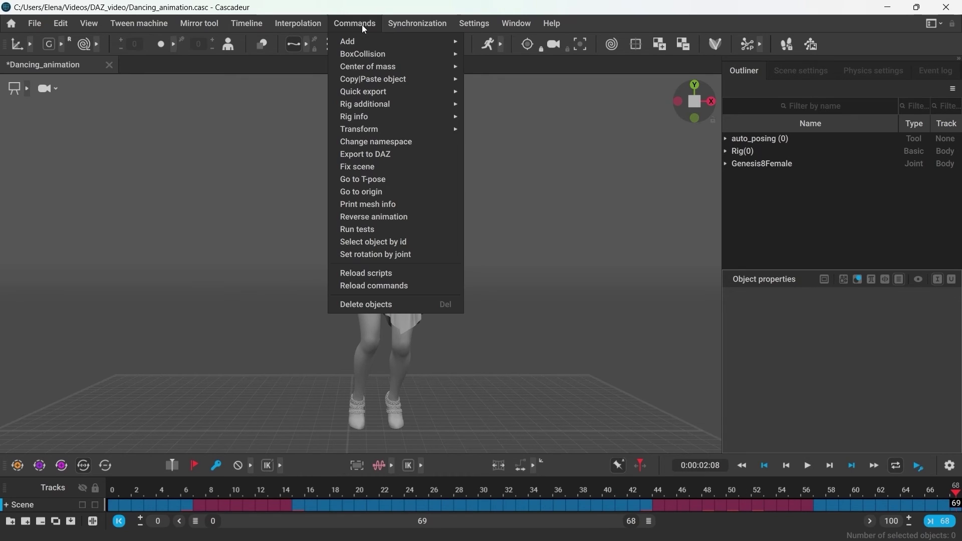
pyautogui.click(372, 161)
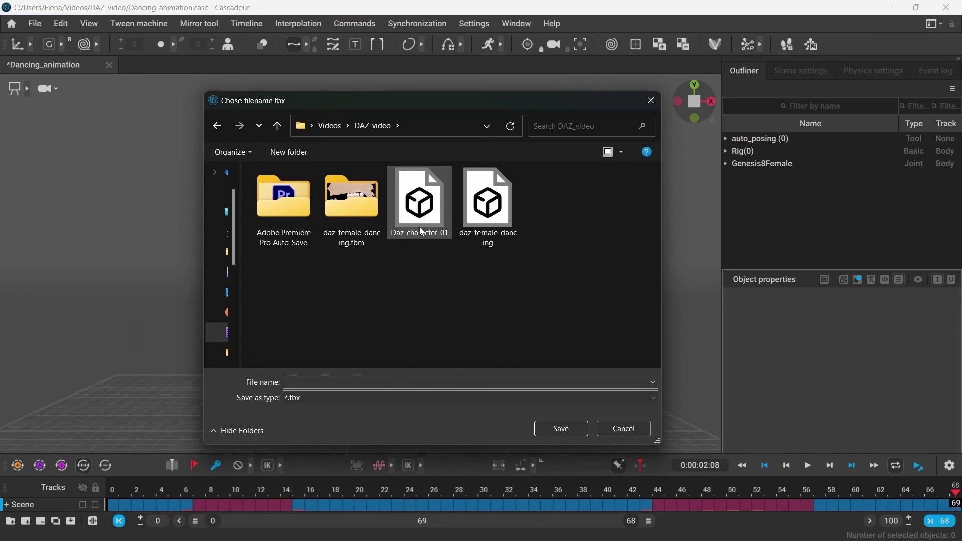
pyautogui.click(420, 205)
pyautogui.click(370, 382)
pyautogui.write('_')
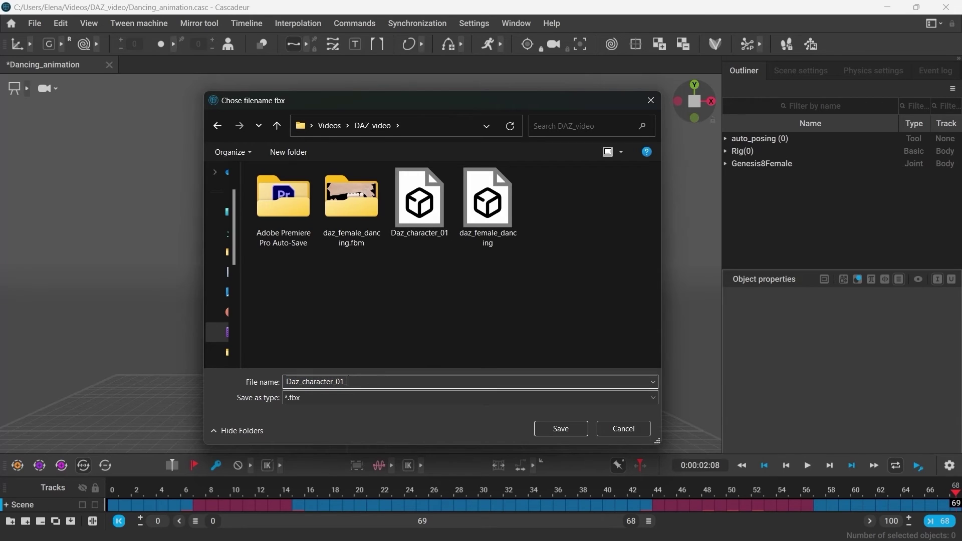
pyautogui.write('dancing')
pyautogui.write('anu')
pyautogui.write('mation')
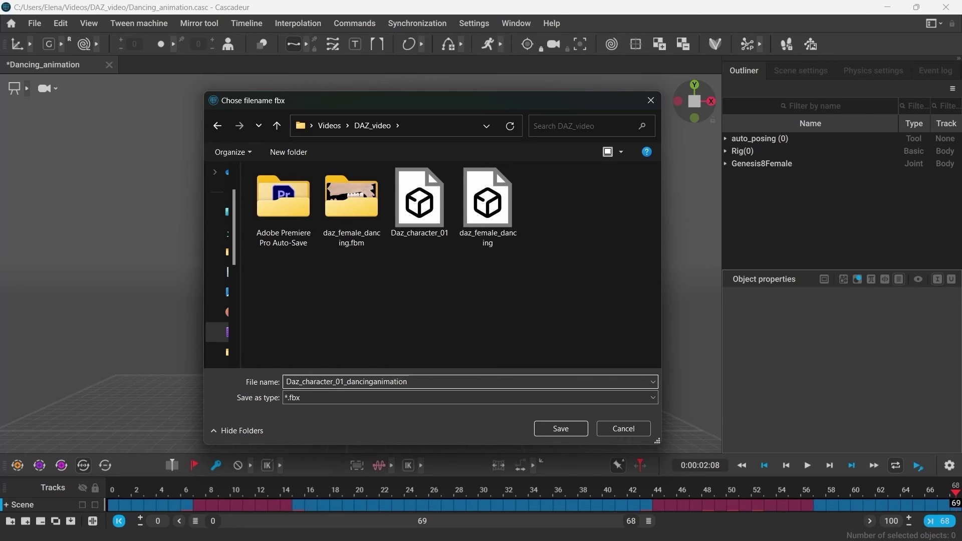
pyautogui.click(567, 433)
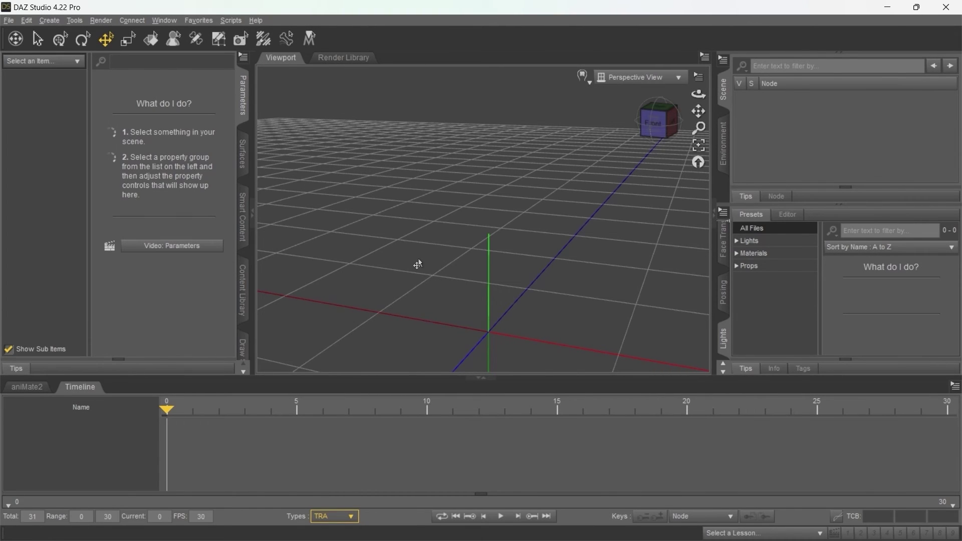
# - In DAZ Studio, import the Daz_character_01_dancinganimation FBX with Include Animation enabled and its animation take chosen
pyautogui.click(9, 22)
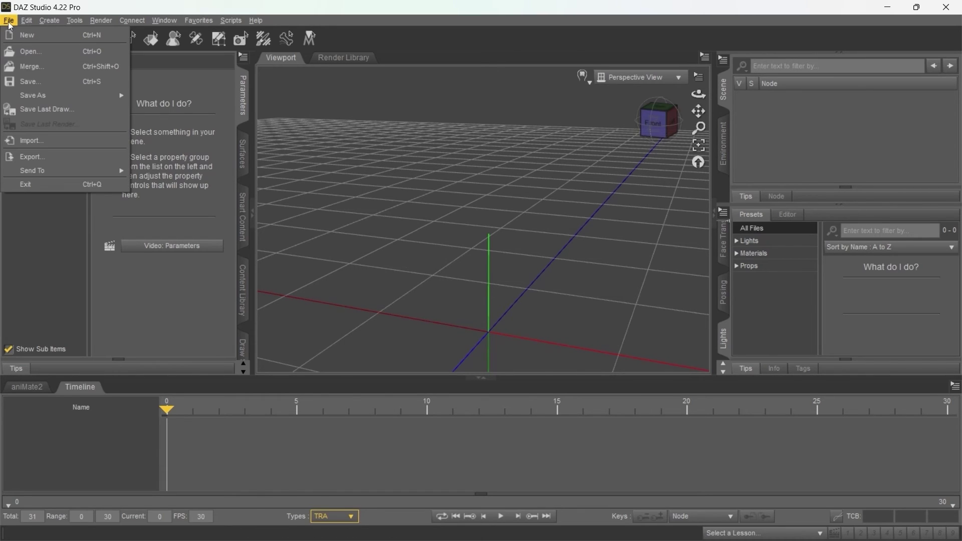
pyautogui.click(34, 143)
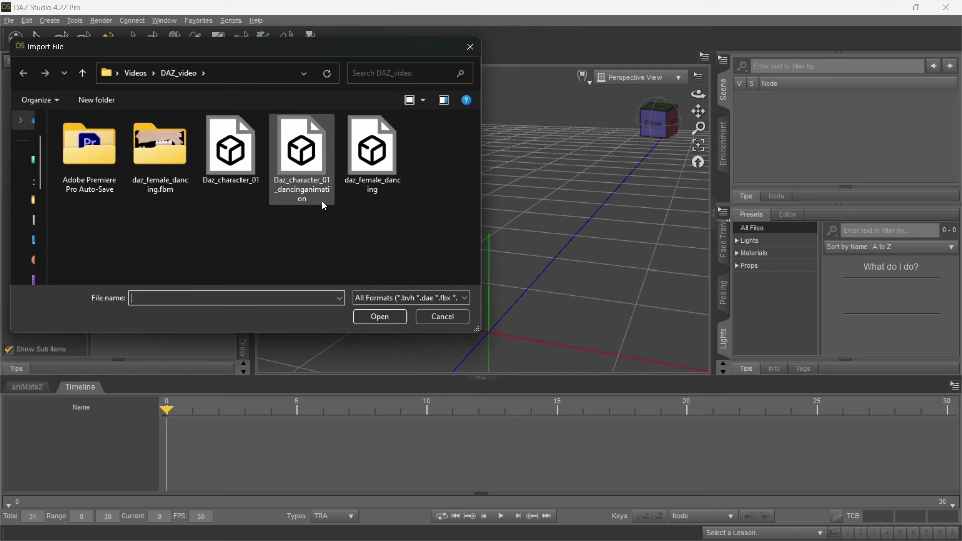
pyautogui.click(306, 159)
pyautogui.click(388, 316)
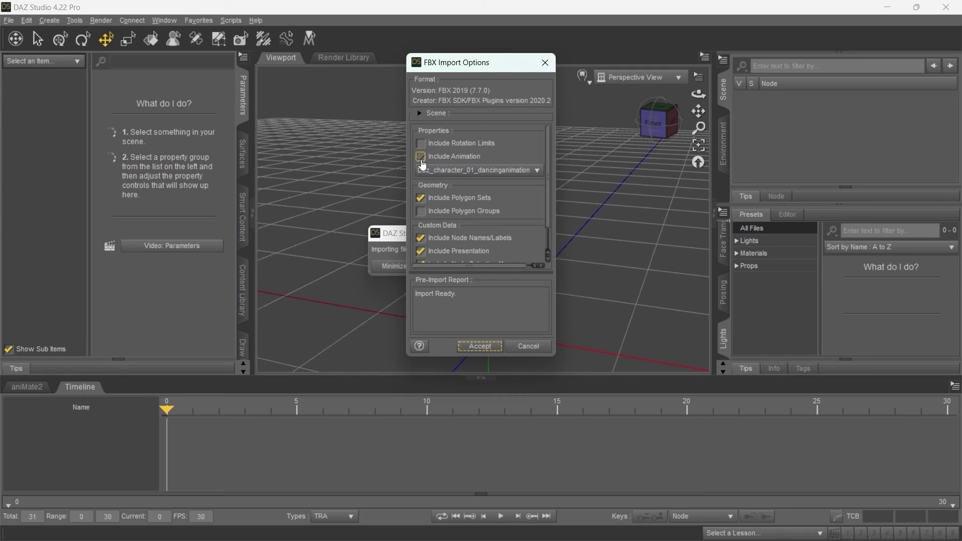
pyautogui.click(441, 171)
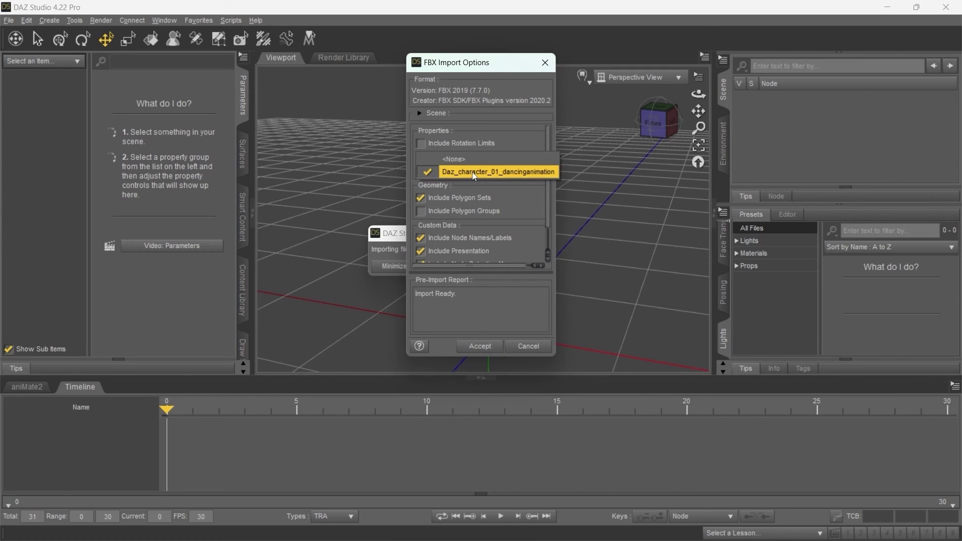
pyautogui.click(482, 172)
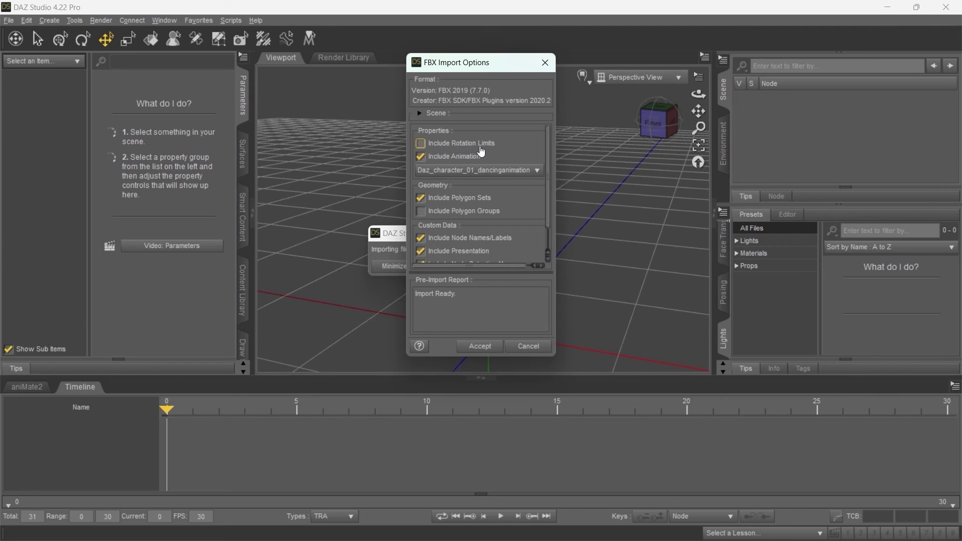
pyautogui.scroll(-1, 527, 230)
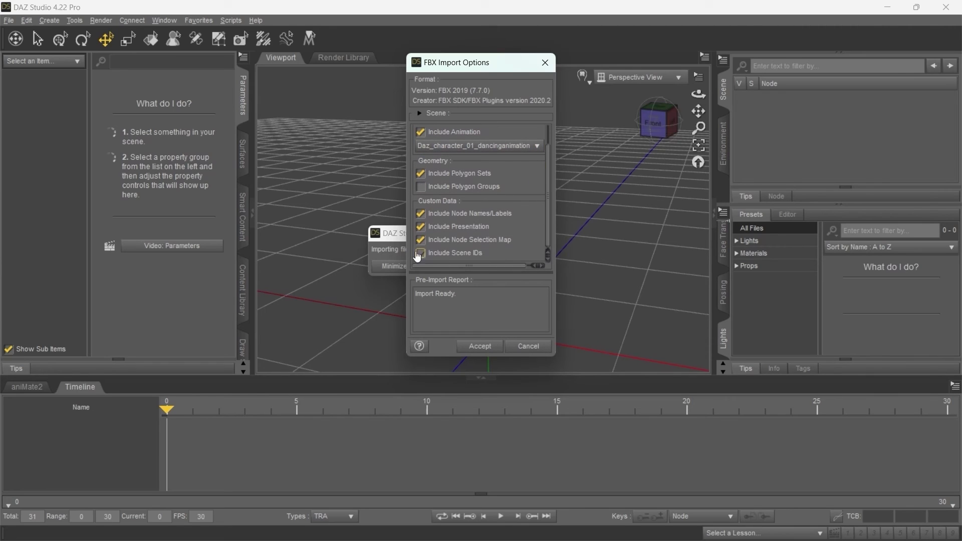
pyautogui.click(479, 345)
# - Scrub through the imported Genesis8Female skeleton's animation to check it and return to frame 0
pyautogui.moveTo(302, 407); pyautogui.dragTo(521, 406)
pyautogui.moveTo(489, 284); pyautogui.dragTo(460, 163, button='middle')
pyautogui.moveTo(200, 406); pyautogui.dragTo(319, 401)
pyautogui.moveTo(216, 411); pyautogui.dragTo(97, 416)
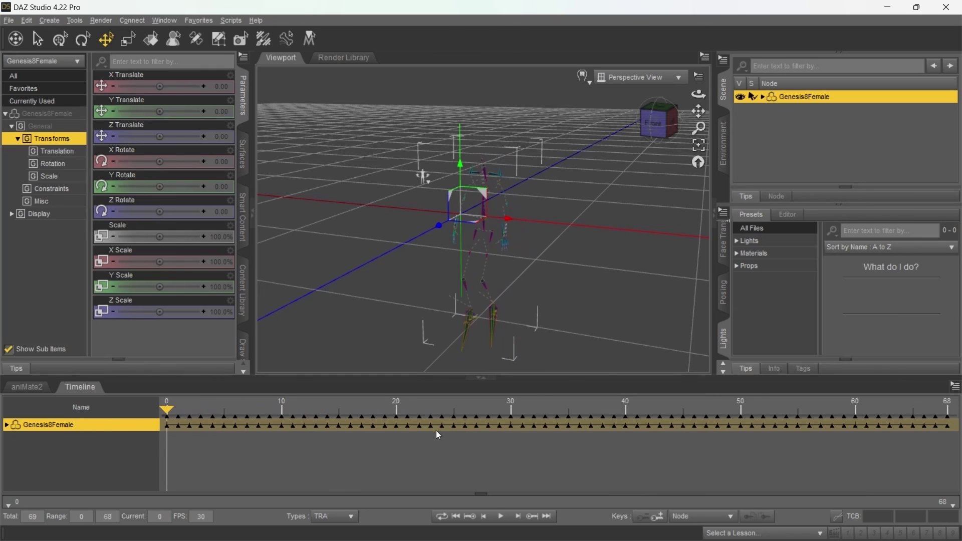
# - Save the Genesis8Female animation as a pose preset named Animation_from_Cascadeur, using the animated range from frame 0 to 68
pyautogui.doubleClick(800, 98)
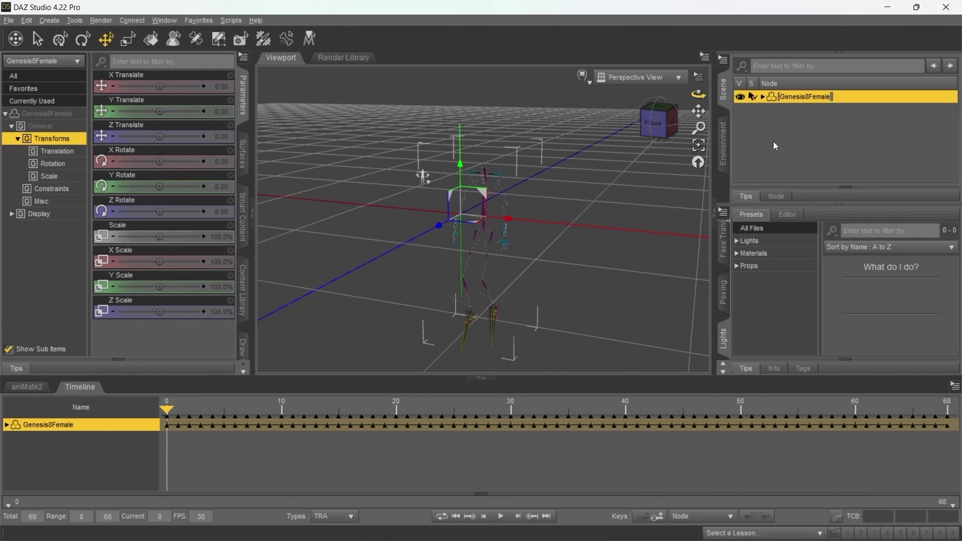
pyautogui.click(8, 21)
pyautogui.moveTo(60, 95)
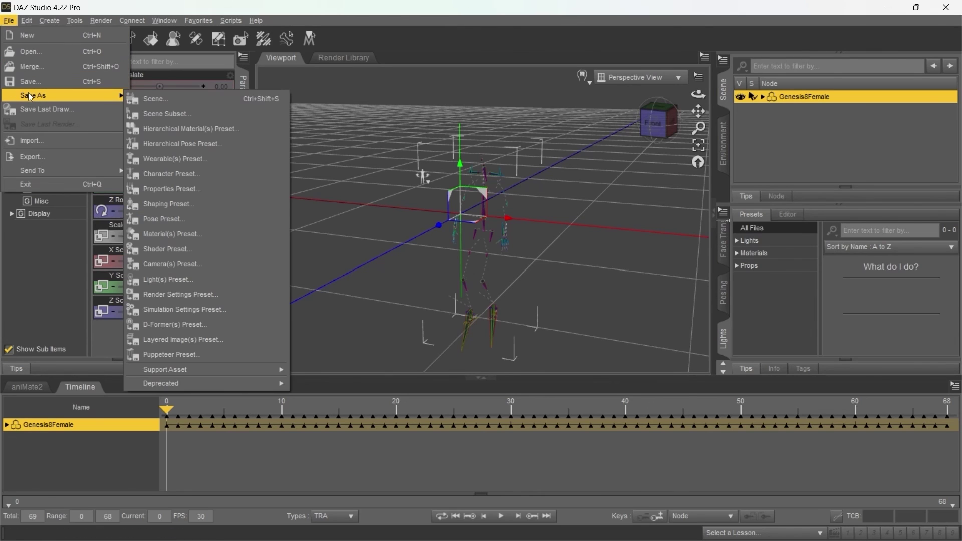
pyautogui.click(194, 222)
pyautogui.write('Animation_from_Cascadeur')
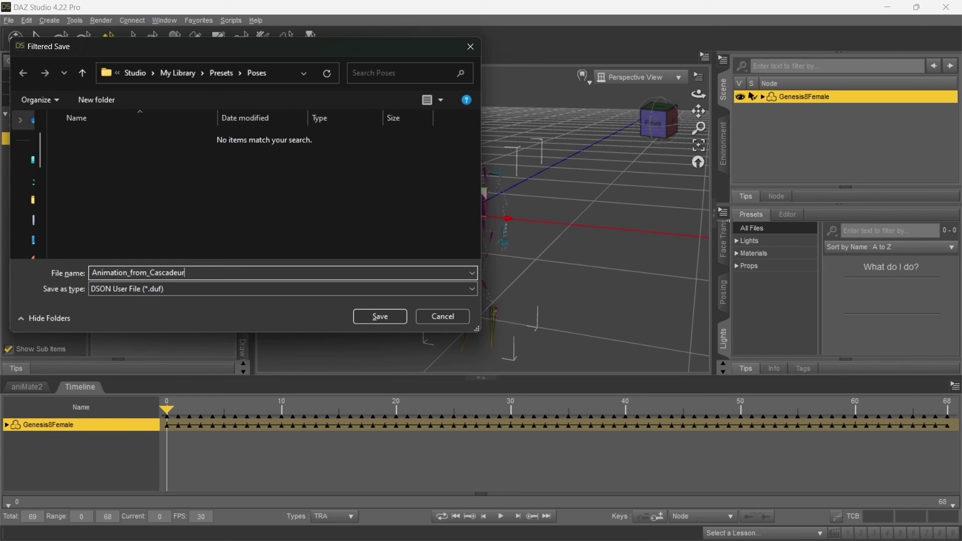
pyautogui.click(369, 322)
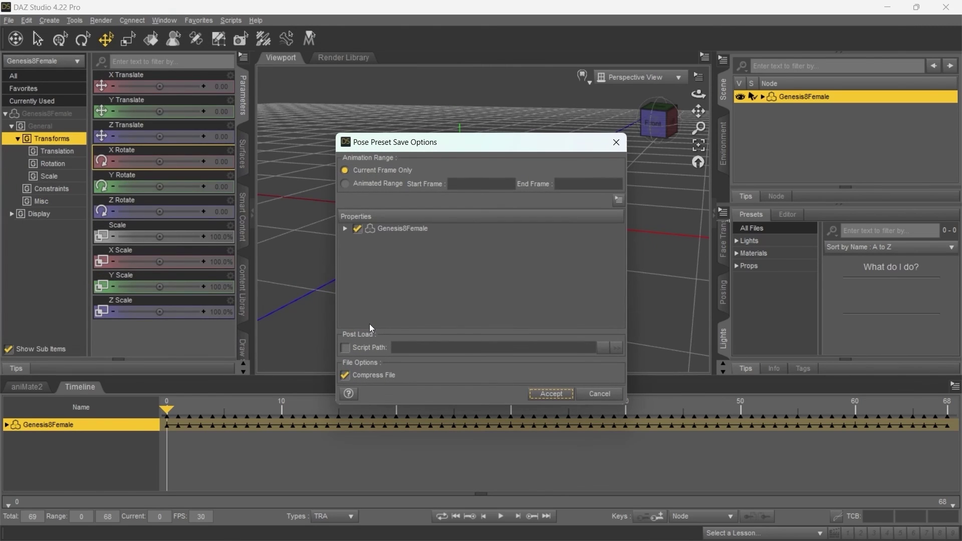
pyautogui.click(345, 184)
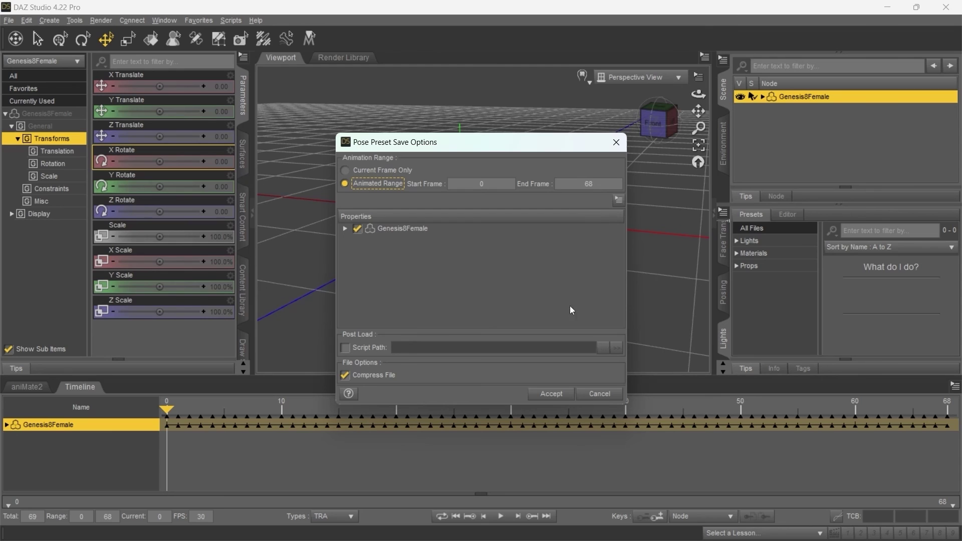
pyautogui.click(537, 396)
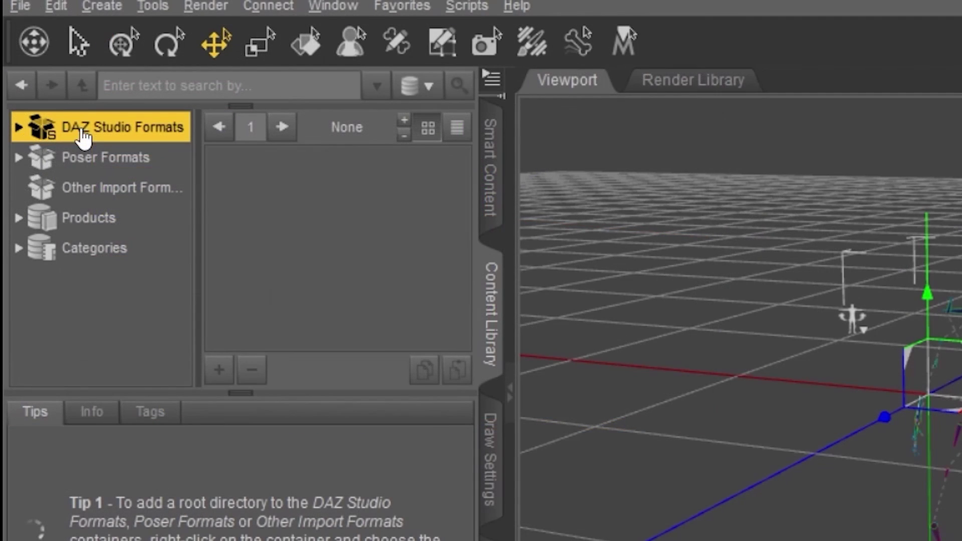
# - Find the saved preset in the Content Library's DAZ Studio Formats, under My Library, Presets, Poses
pyautogui.click(18, 128)
pyautogui.click(31, 157)
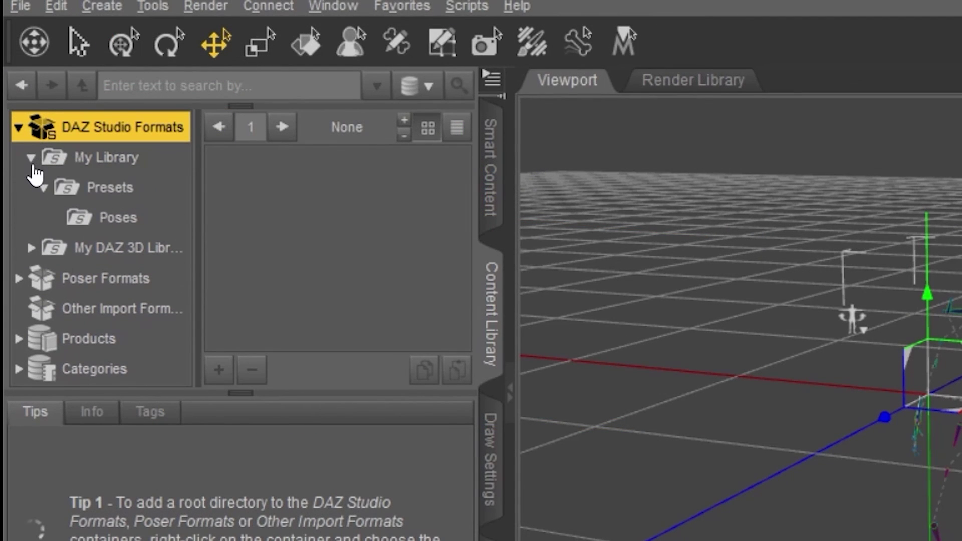
pyautogui.click(120, 220)
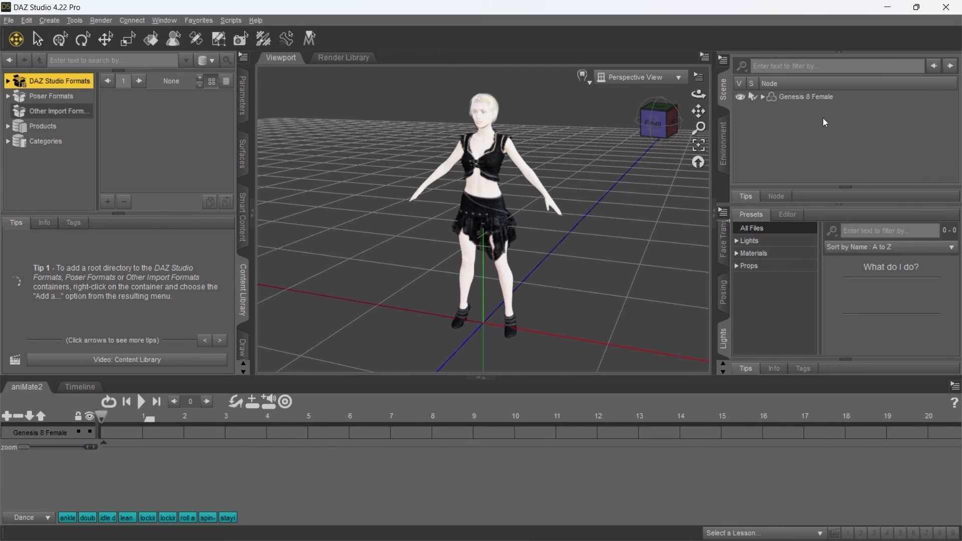
# - Select the dressed Genesis 8 Female and open the Poses presets folder of My Library
pyautogui.click(809, 98)
pyautogui.click(8, 80)
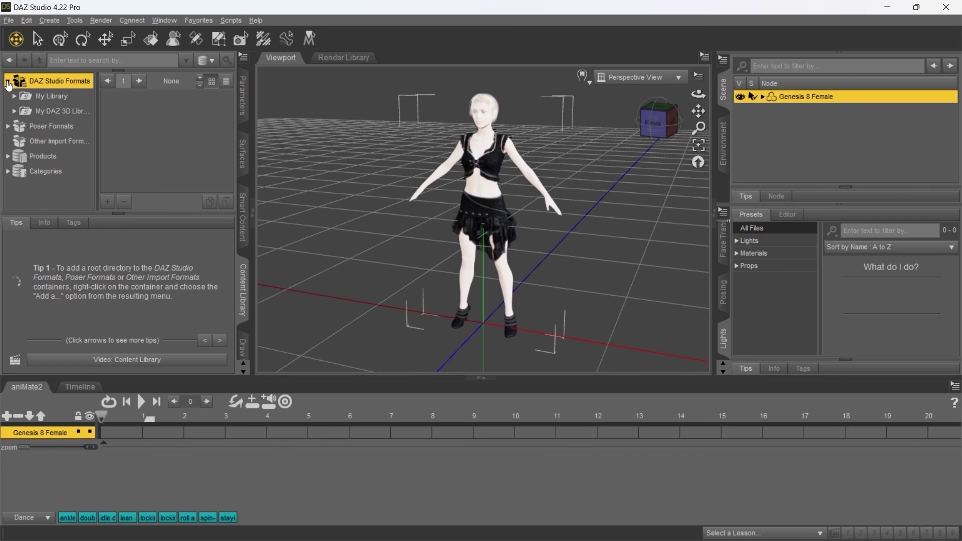
pyautogui.click(14, 95)
pyautogui.click(20, 111)
pyautogui.click(55, 125)
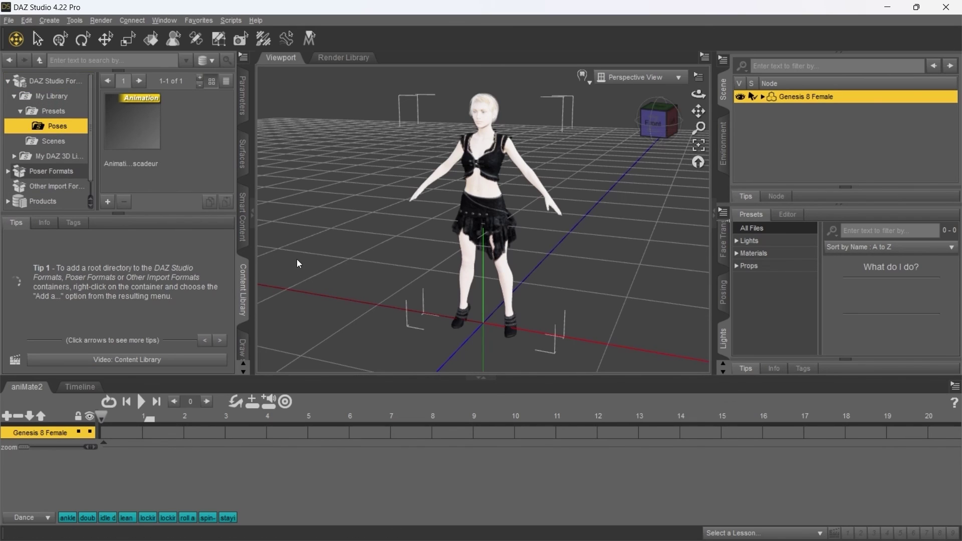
# - Run the Prepare Figure For Animation script on the figure and apply the Animation_from_Cascadeur preset, adding frames to the timeline and leaving limits on
pyautogui.hotkey('alt', 'Tab')
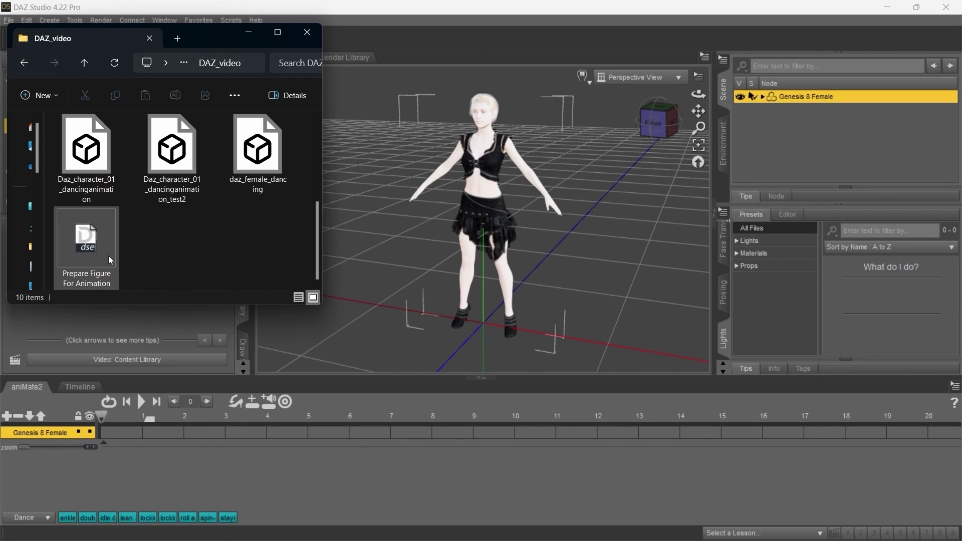
pyautogui.moveTo(110, 257); pyautogui.dragTo(428, 288)
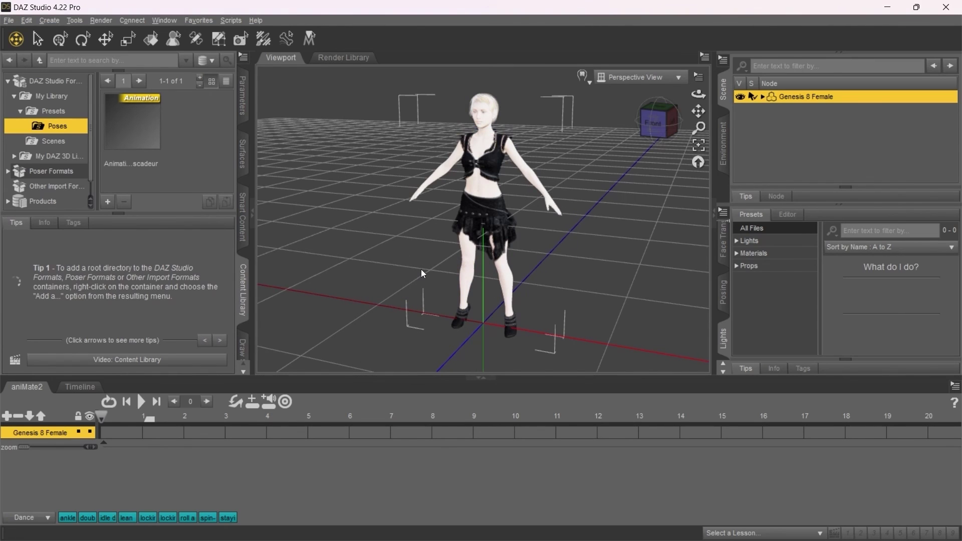
pyautogui.doubleClick(132, 150)
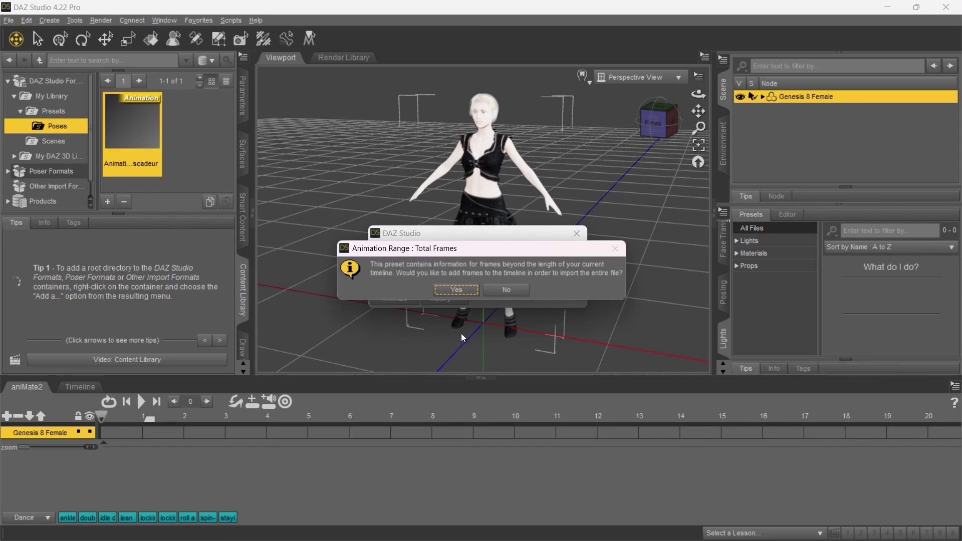
pyautogui.click(457, 291)
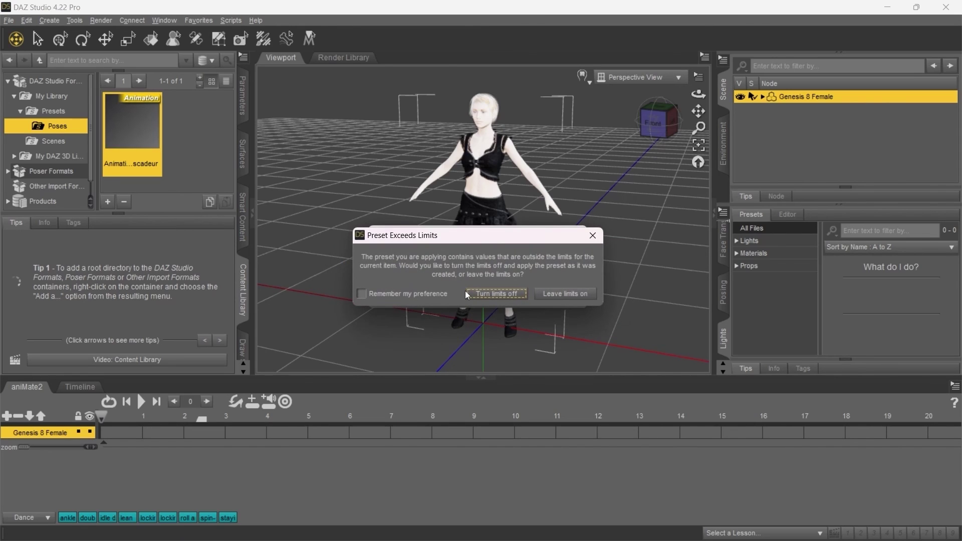
pyautogui.click(562, 294)
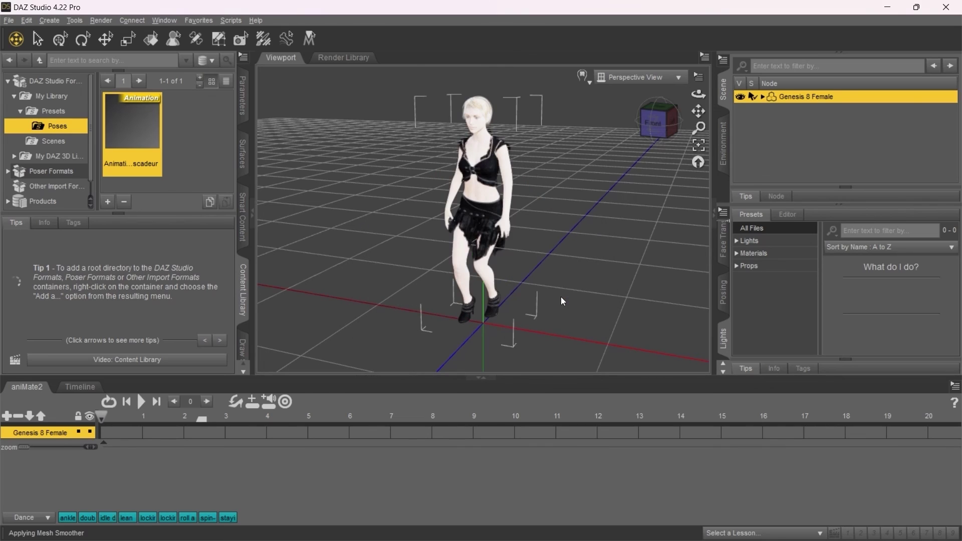
pyautogui.click(68, 388)
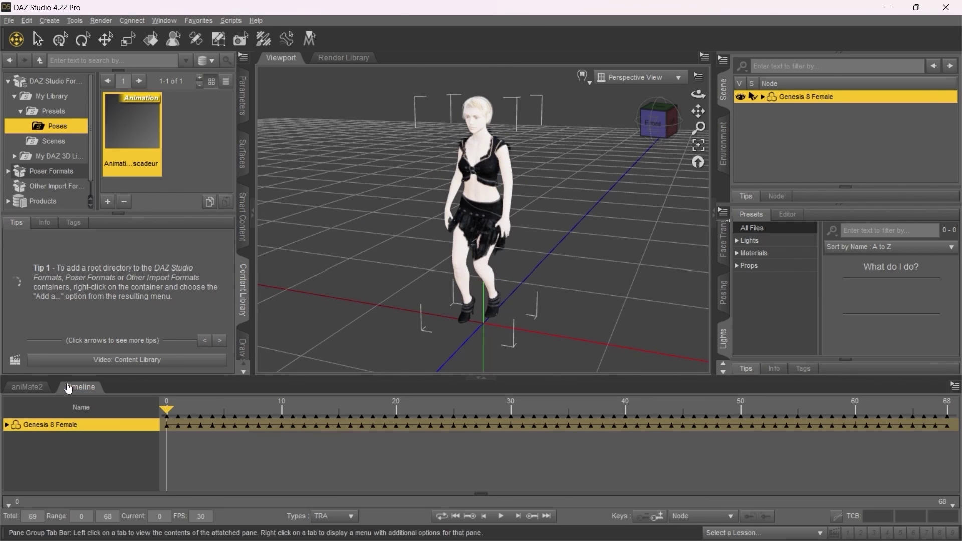